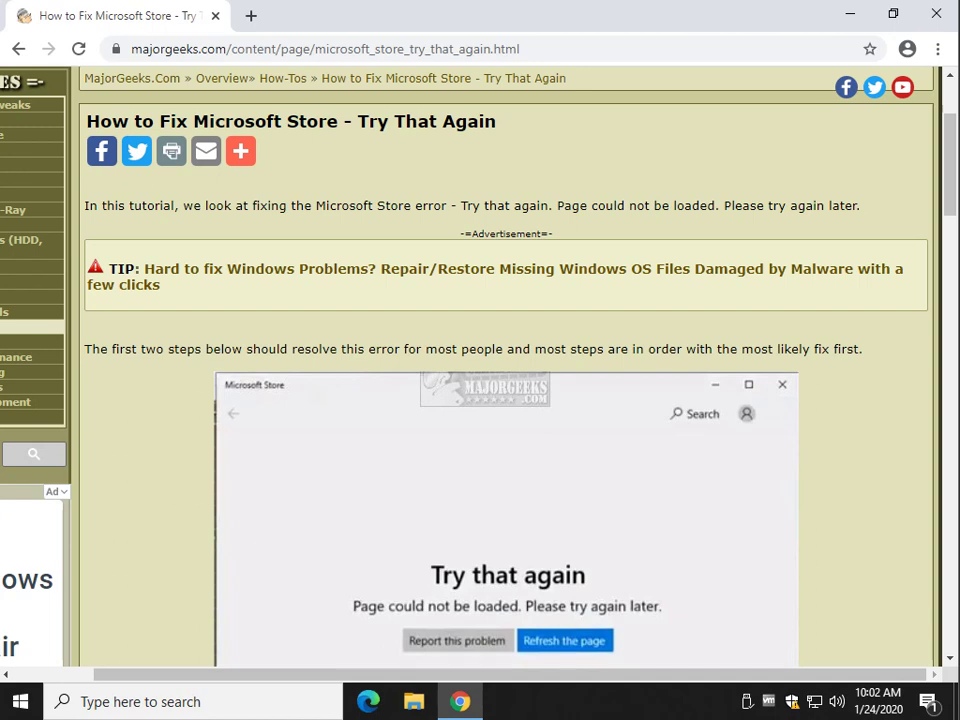
- Scroll the article past the Store error screenshot to section 1's WSReset.exe instructions
{"action": "scroll", "coordinate": [508, 400], "scroll_direction": "down", "scroll_amount": 3}
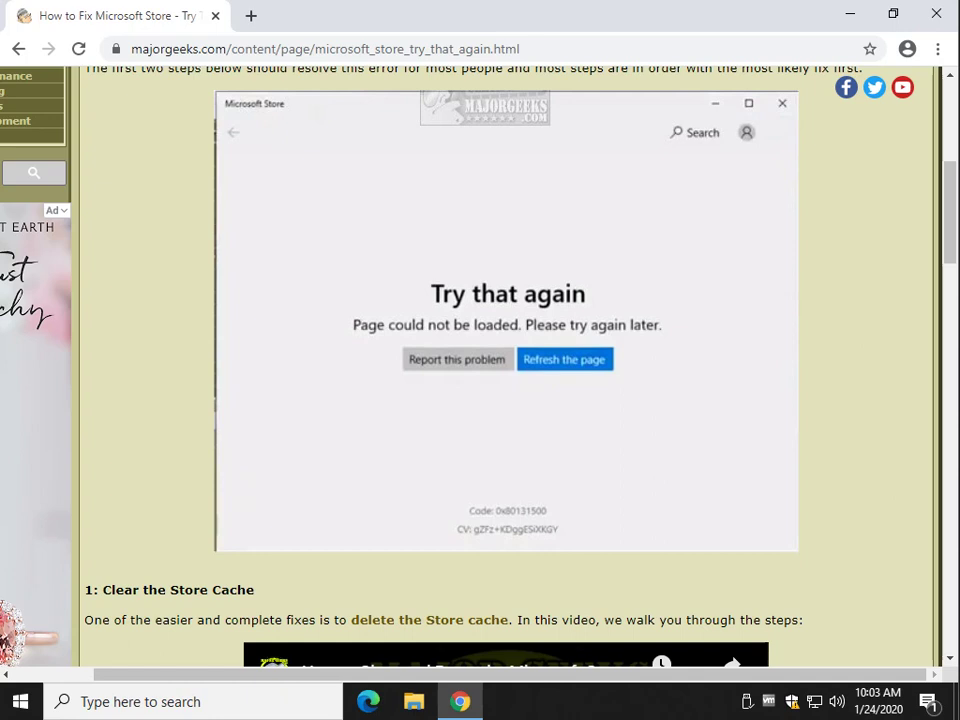
{"action": "scroll", "coordinate": [374, 446], "scroll_direction": "down", "scroll_amount": 3}
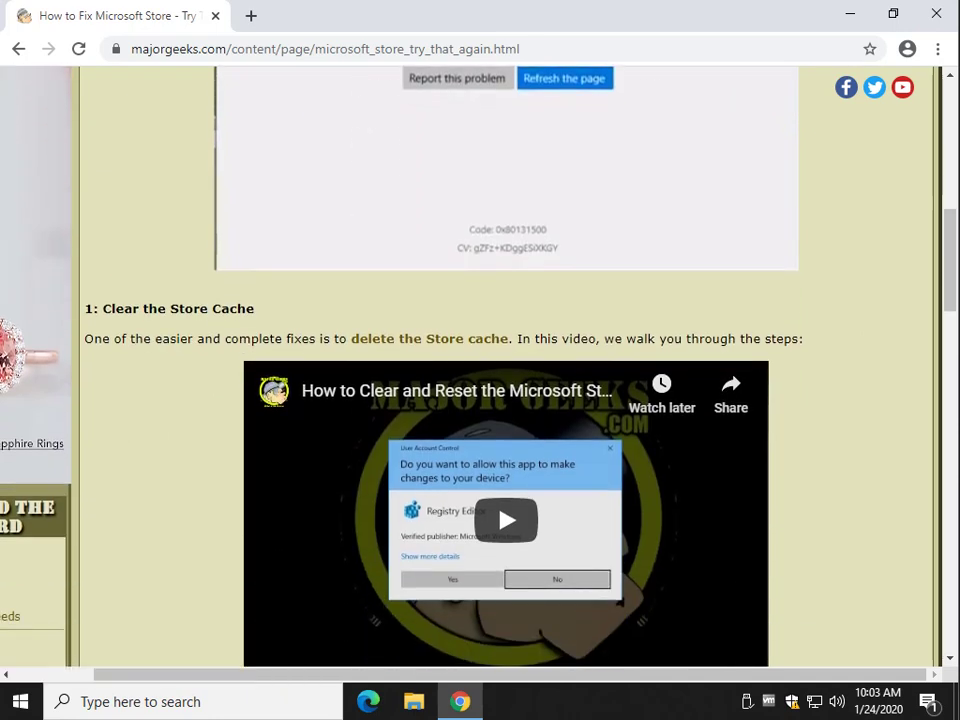
{"action": "scroll", "coordinate": [506, 400], "scroll_direction": "down", "scroll_amount": 2}
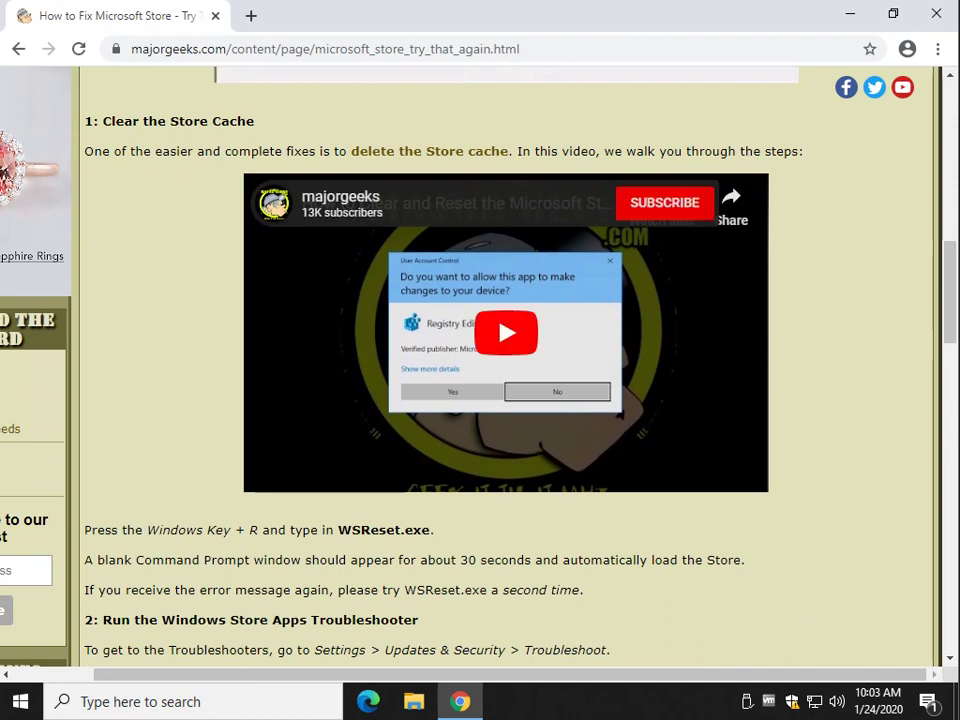
{"action": "scroll", "coordinate": [374, 216], "scroll_direction": "down", "scroll_amount": 1}
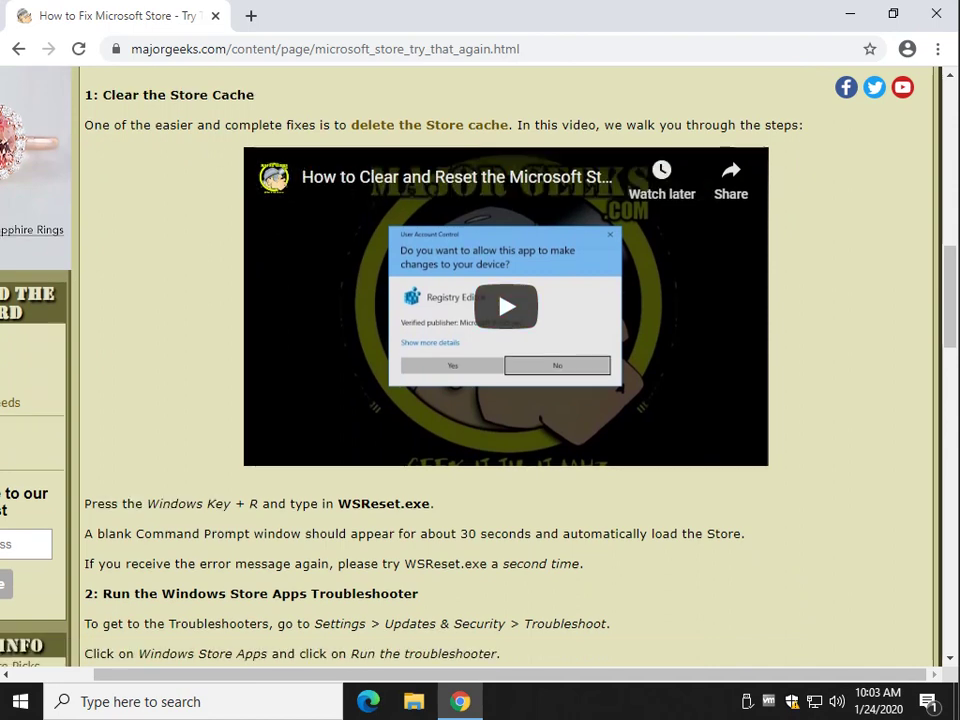
{"action": "scroll", "coordinate": [374, 216], "scroll_direction": "up", "scroll_amount": 1}
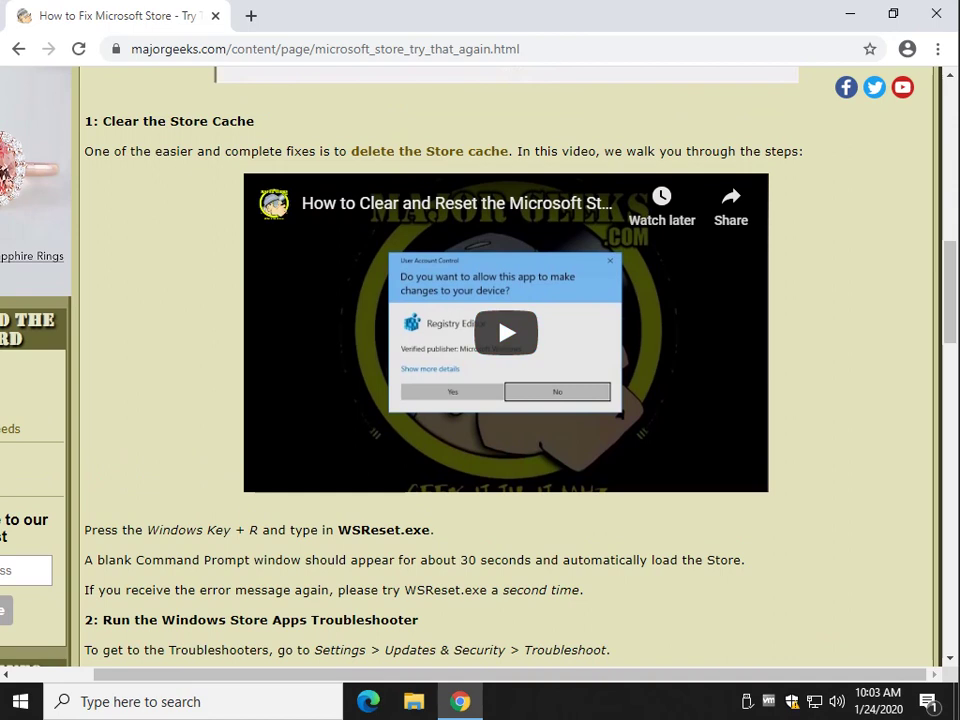
{"action": "scroll", "coordinate": [480, 360], "scroll_direction": "down", "scroll_amount": 2}
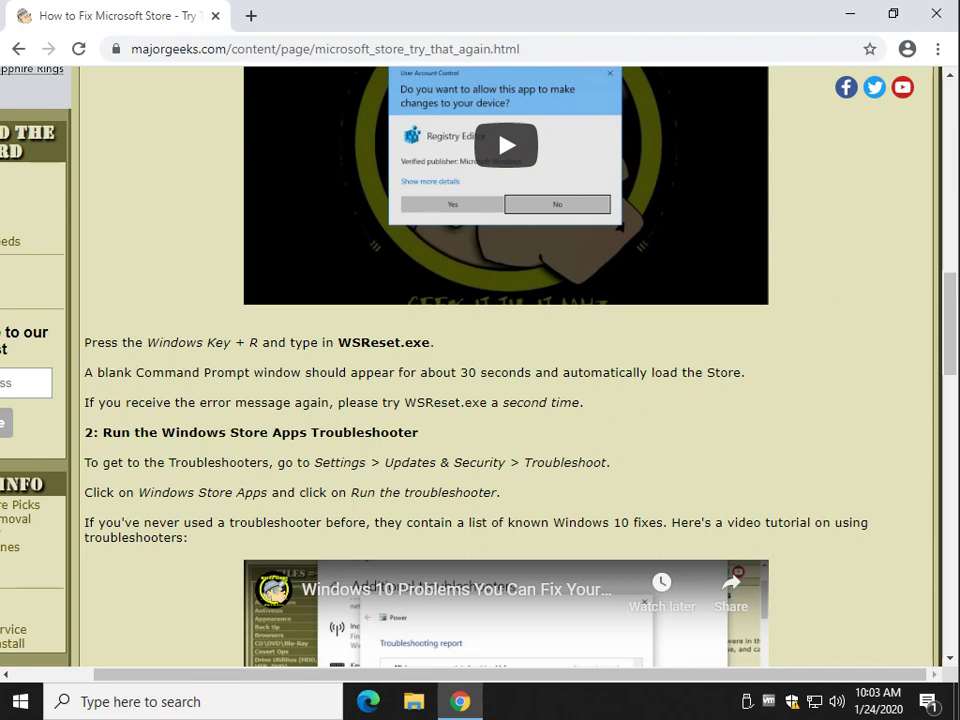
- Run wsreset.exe from the Run dialog, then close the Microsoft Store window it reopens
{"action": "key", "text": "super+r"}
{"action": "left_click_drag", "start_coordinate": [85, 358], "coordinate": [748, 372]}
{"action": "key", "text": "alt+Tab"}
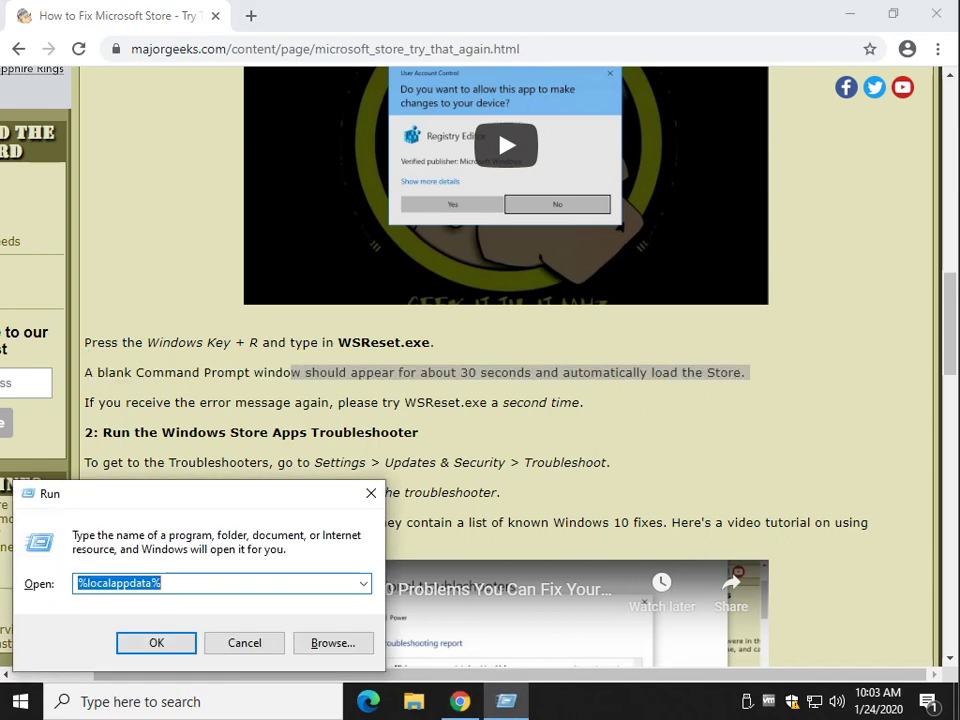
{"action": "type", "text": "ws"}
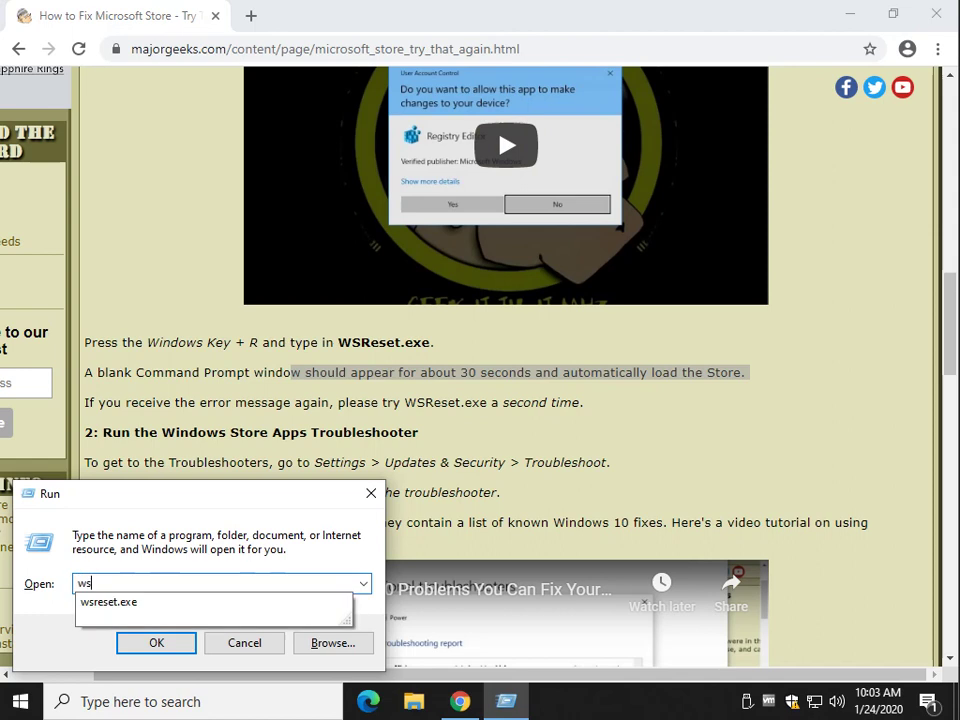
{"action": "type", "text": "reset.exe"}
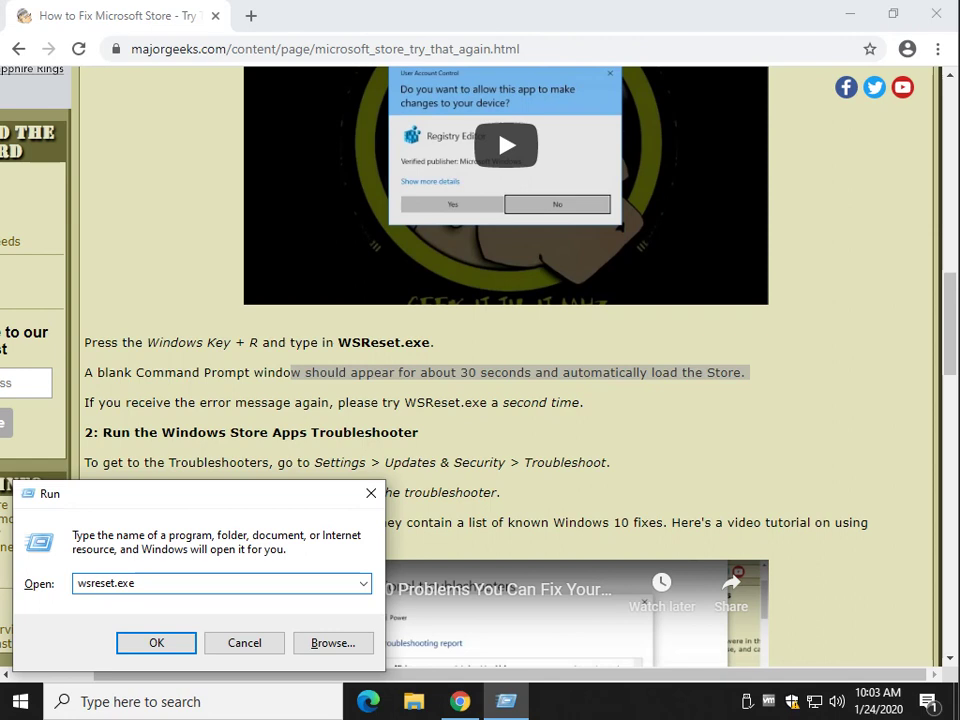
{"action": "key", "text": "Return"}
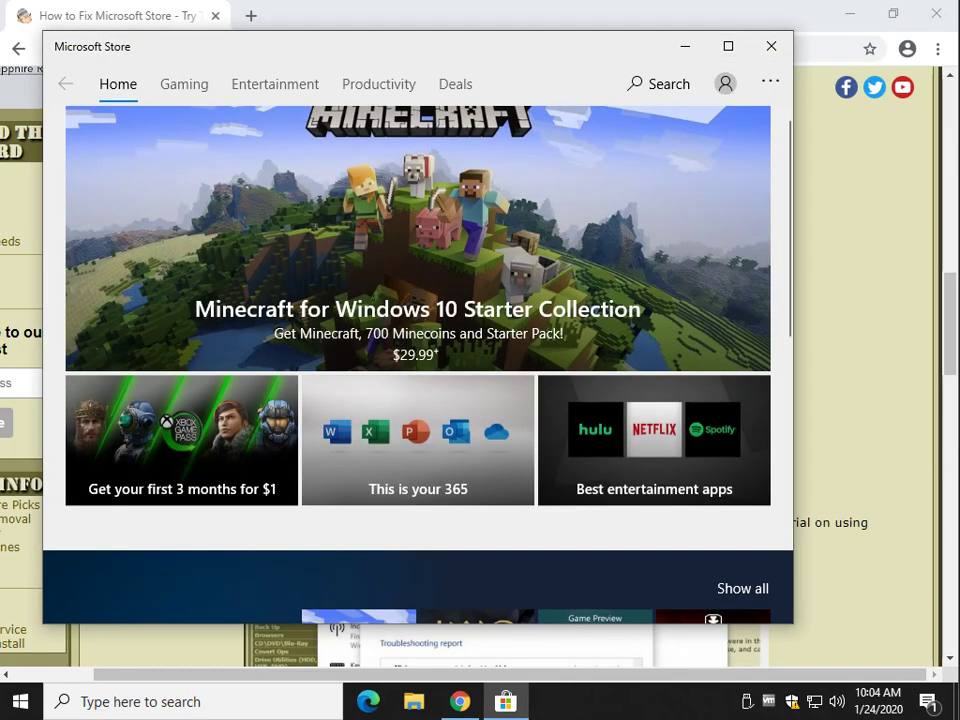
{"action": "left_click_drag", "start_coordinate": [300, 46], "coordinate": [341, 67]}
{"action": "left_click", "coordinate": [771, 46]}
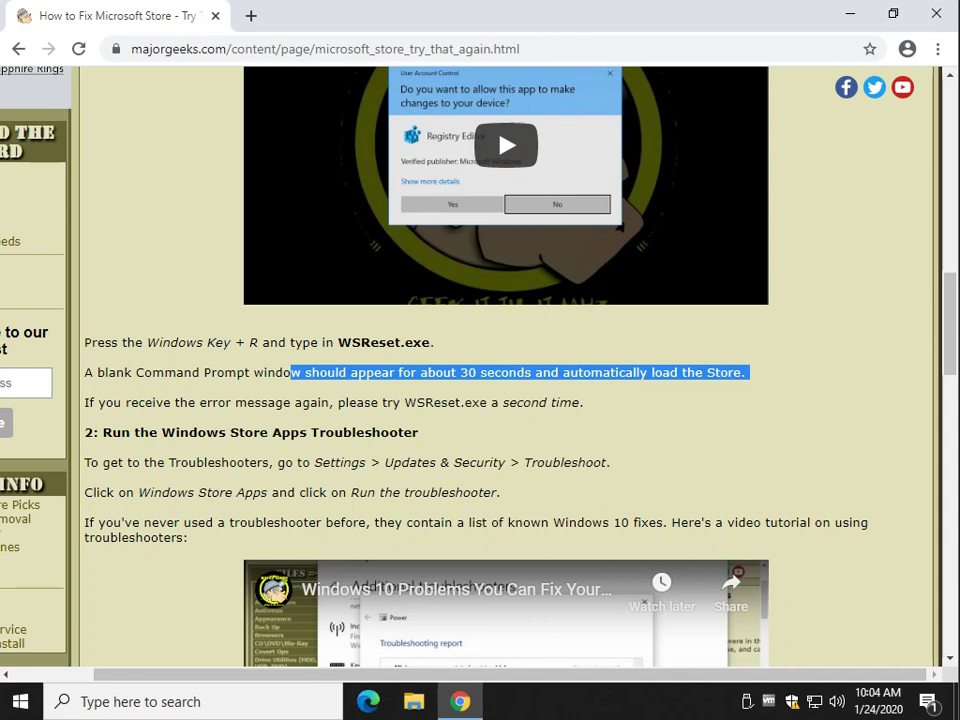
- Clear the article's text selection and scroll down to sections 2 and 3
{"action": "scroll", "coordinate": [374, 454], "scroll_direction": "down", "scroll_amount": 1}
{"action": "left_click", "coordinate": [374, 454]}
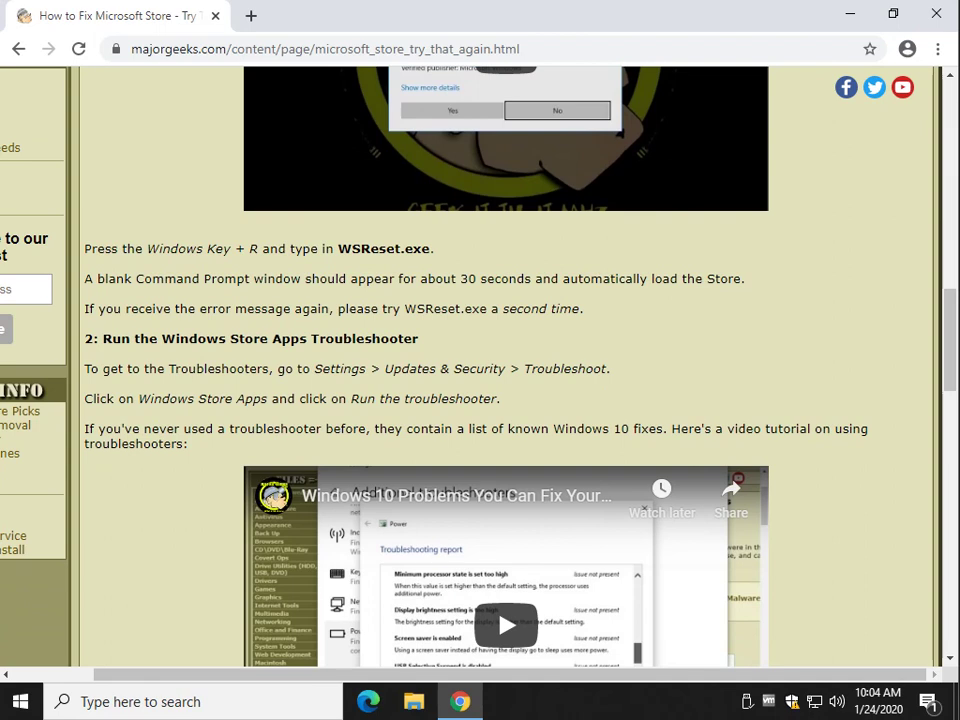
{"action": "scroll", "coordinate": [374, 455], "scroll_direction": "down", "scroll_amount": 1}
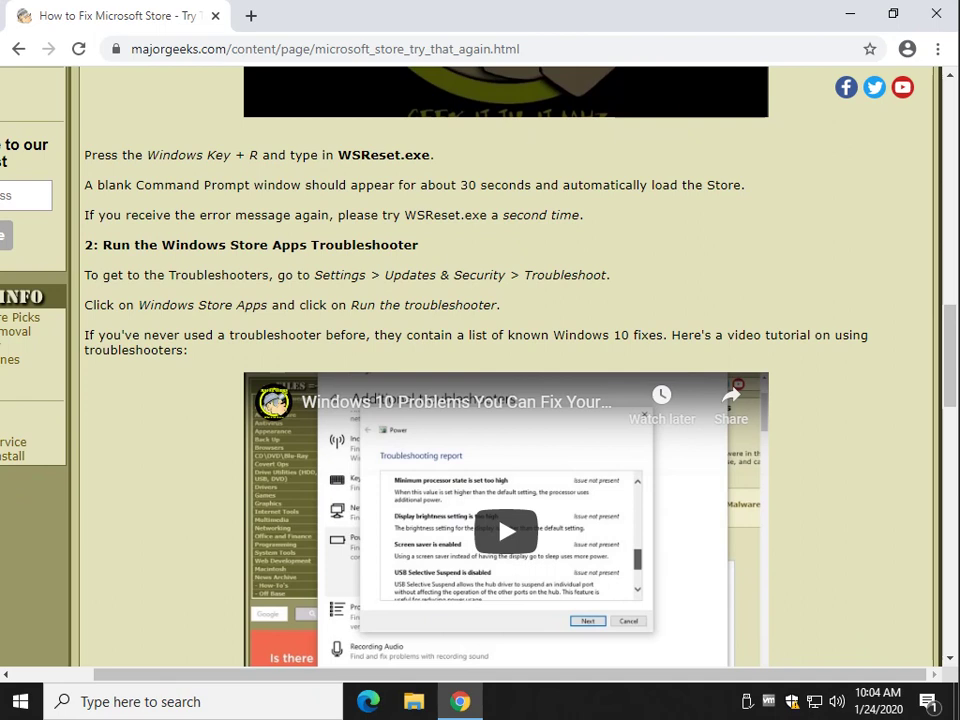
{"action": "scroll", "coordinate": [374, 385], "scroll_direction": "down", "scroll_amount": 1}
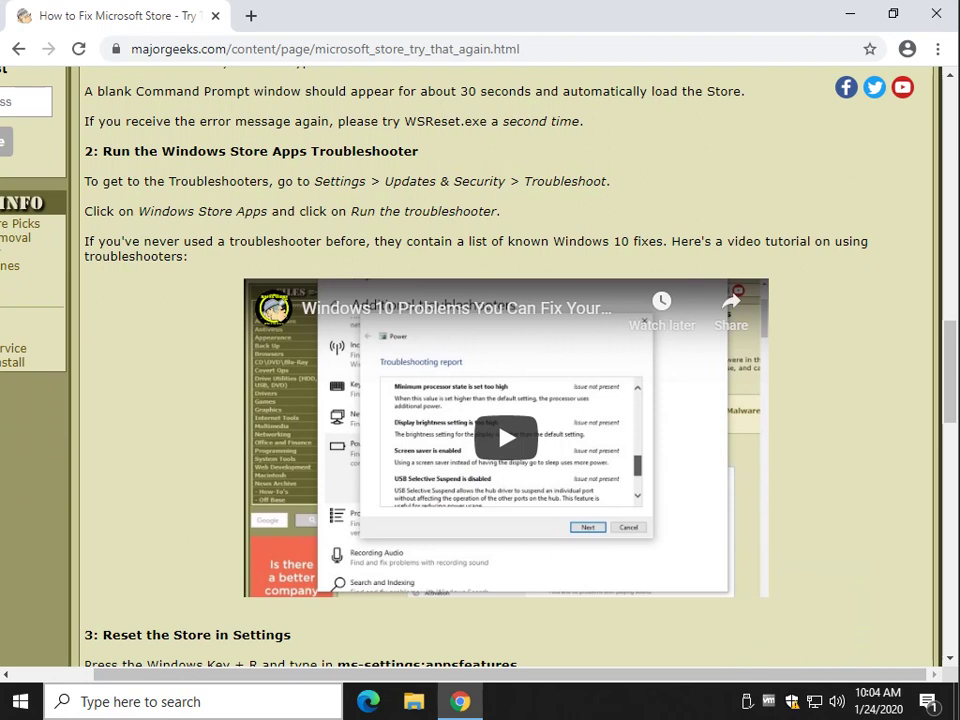
- Open the Troubleshoot settings page by searching Windows for 'trouble'
{"action": "key", "text": "super+s"}
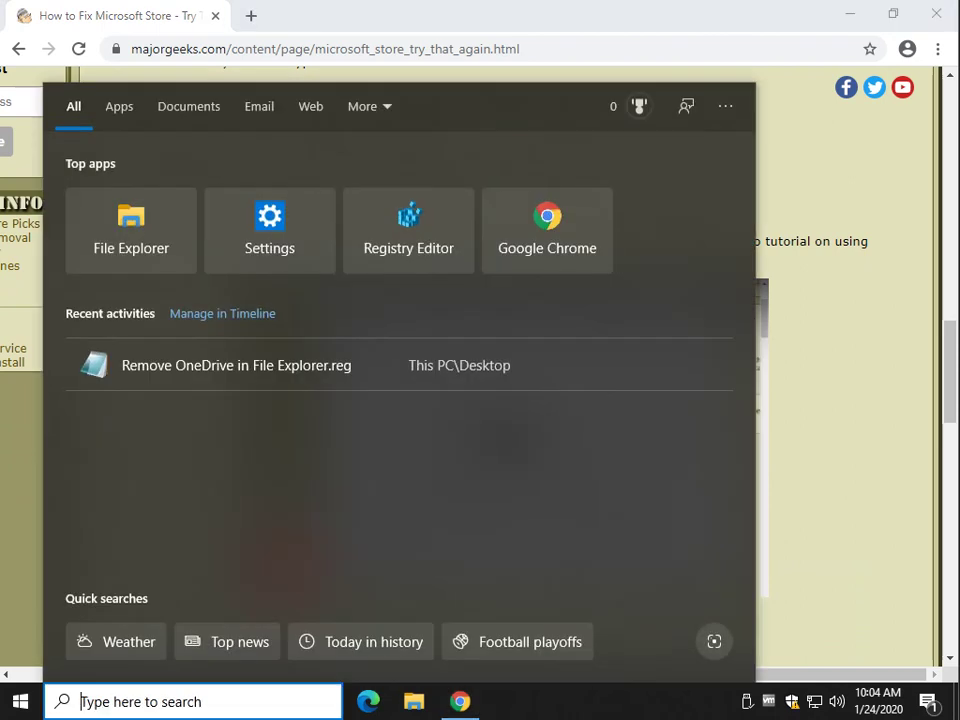
{"action": "type", "text": "trouble"}
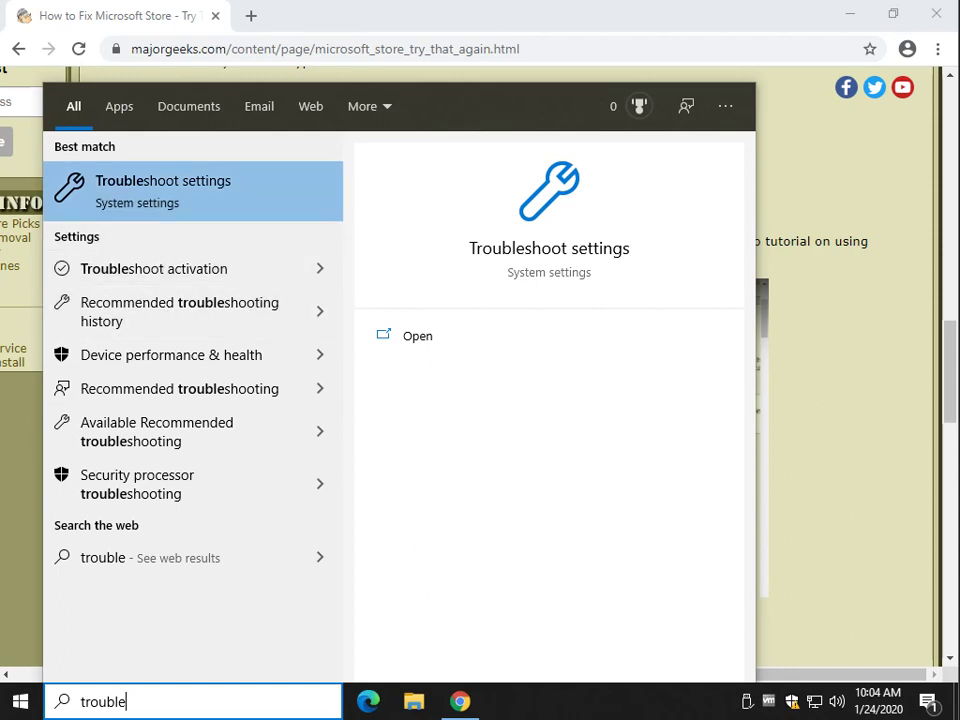
{"action": "key", "text": "Return"}
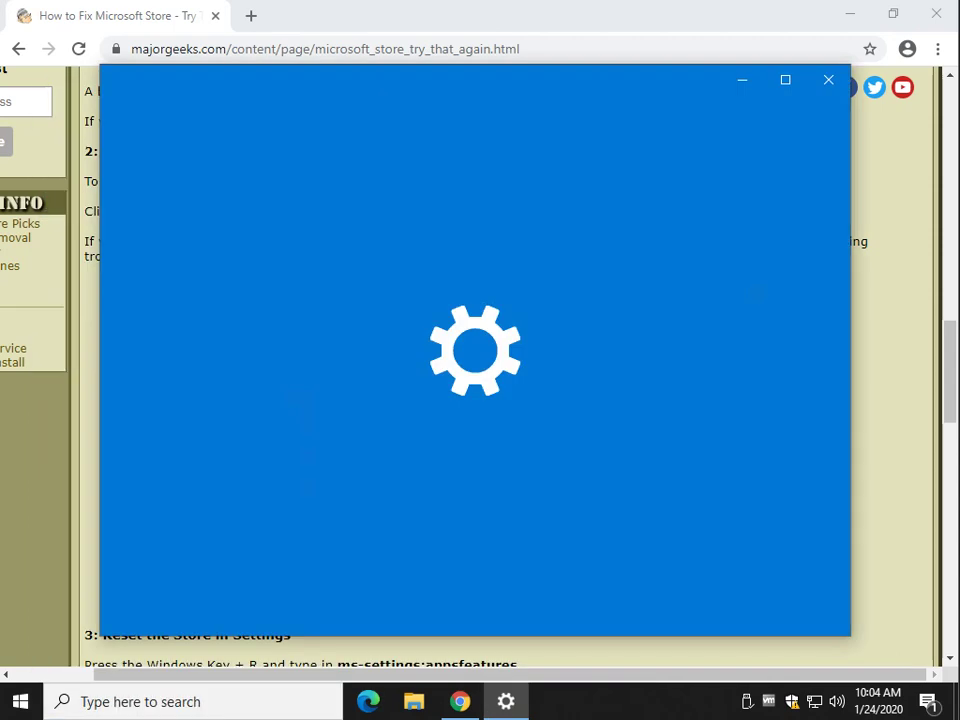
- Run the Windows Store Apps troubleshooter and close its no-problem-found result
{"action": "scroll", "coordinate": [625, 380], "scroll_direction": "down", "scroll_amount": 5}
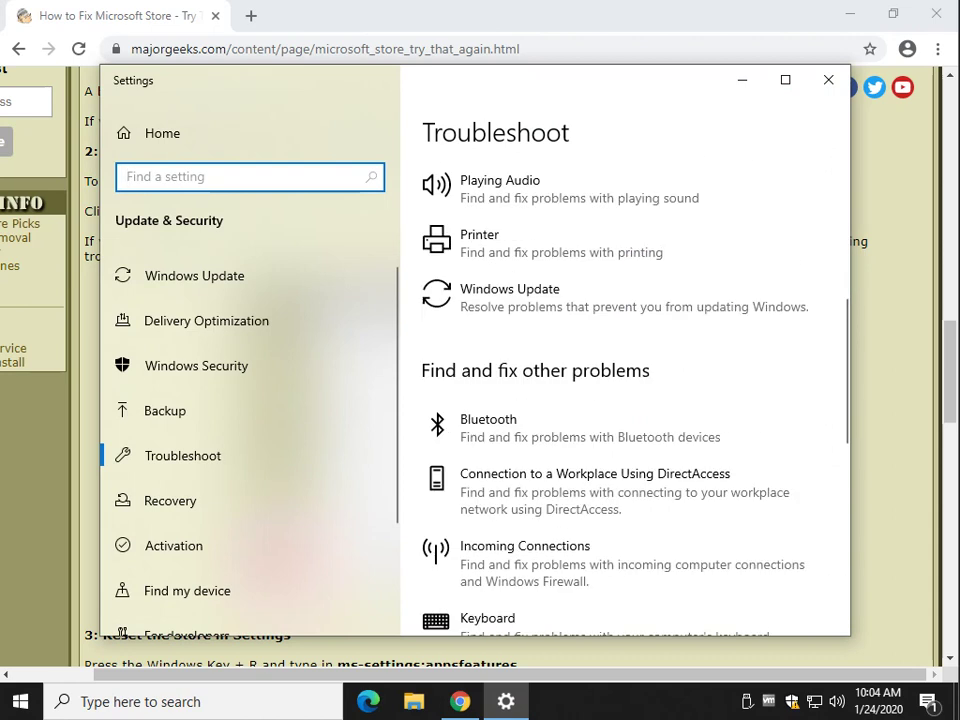
{"action": "scroll", "coordinate": [625, 390], "scroll_direction": "down", "scroll_amount": 10}
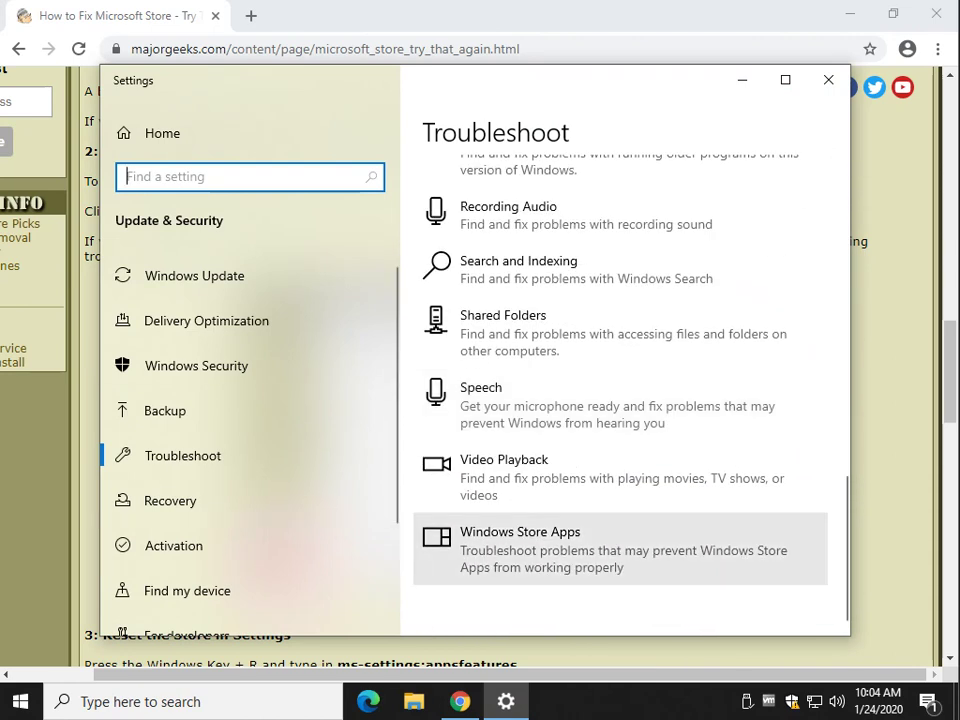
{"action": "left_click", "coordinate": [620, 548]}
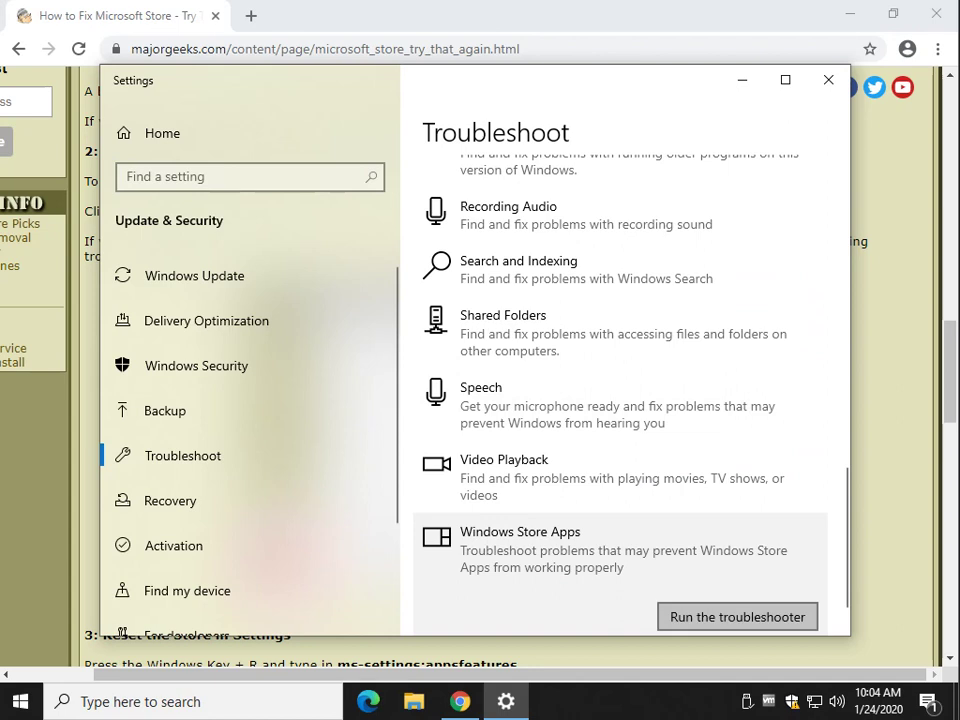
{"action": "key", "text": "Return"}
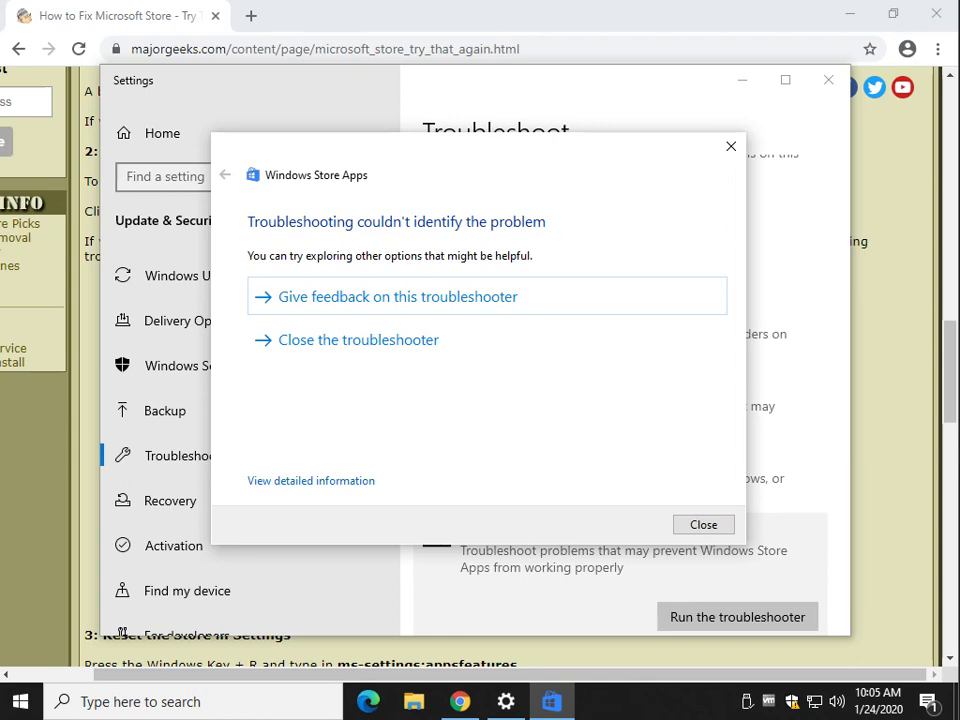
{"action": "left_click", "coordinate": [731, 146]}
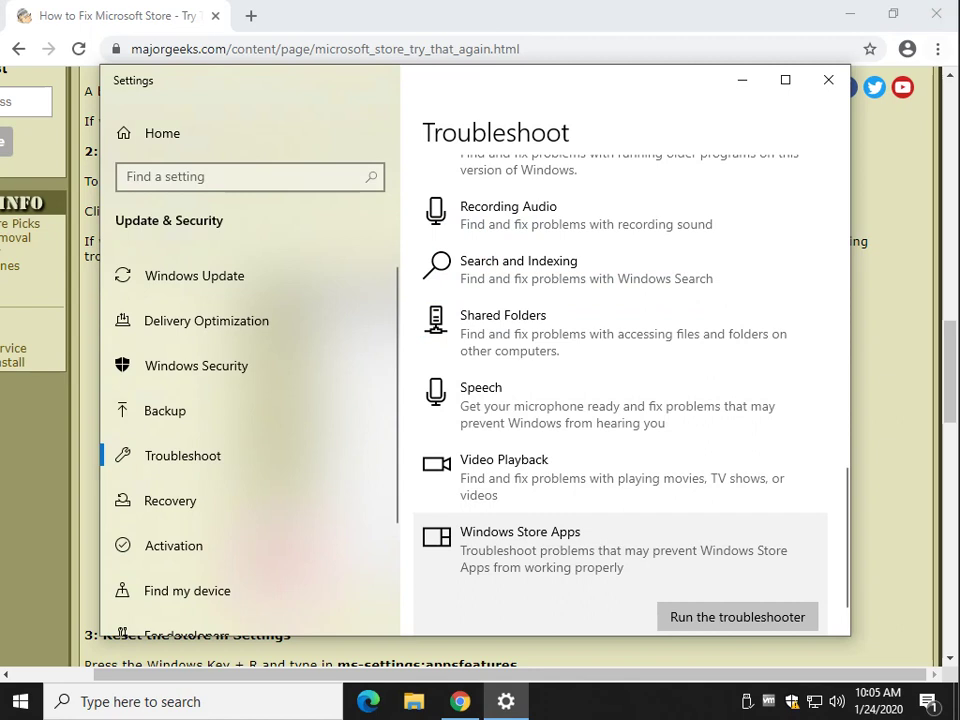
- Close Settings and scroll the article to section 3, Reset the Store in Settings
{"action": "left_click", "coordinate": [828, 80]}
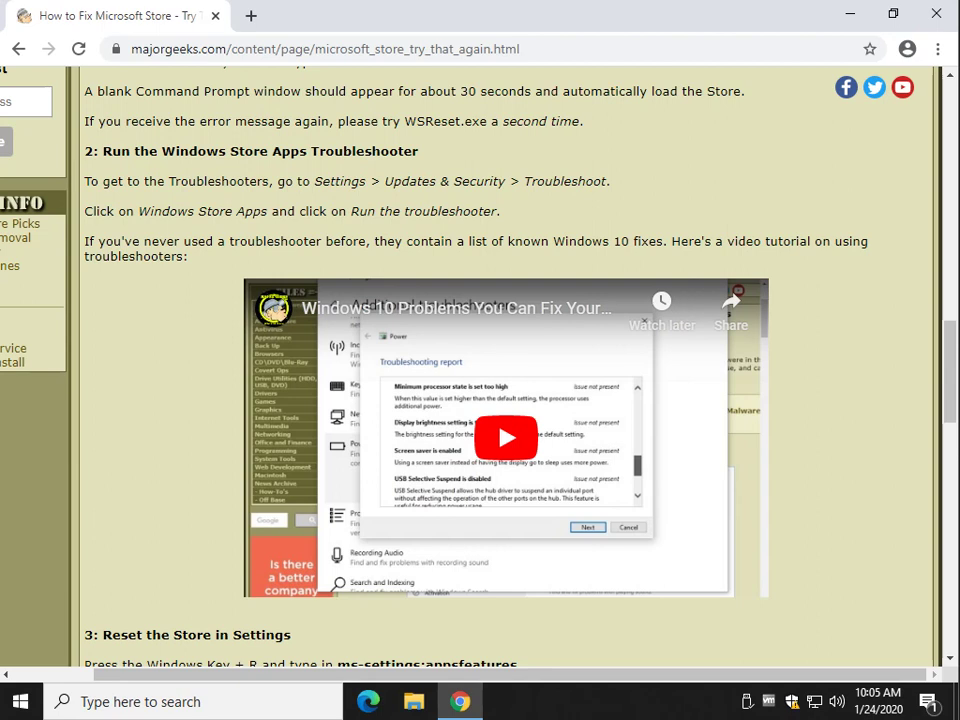
{"action": "scroll", "coordinate": [374, 314], "scroll_direction": "down", "scroll_amount": 3}
{"action": "scroll", "coordinate": [374, 314], "scroll_direction": "up", "scroll_amount": 3}
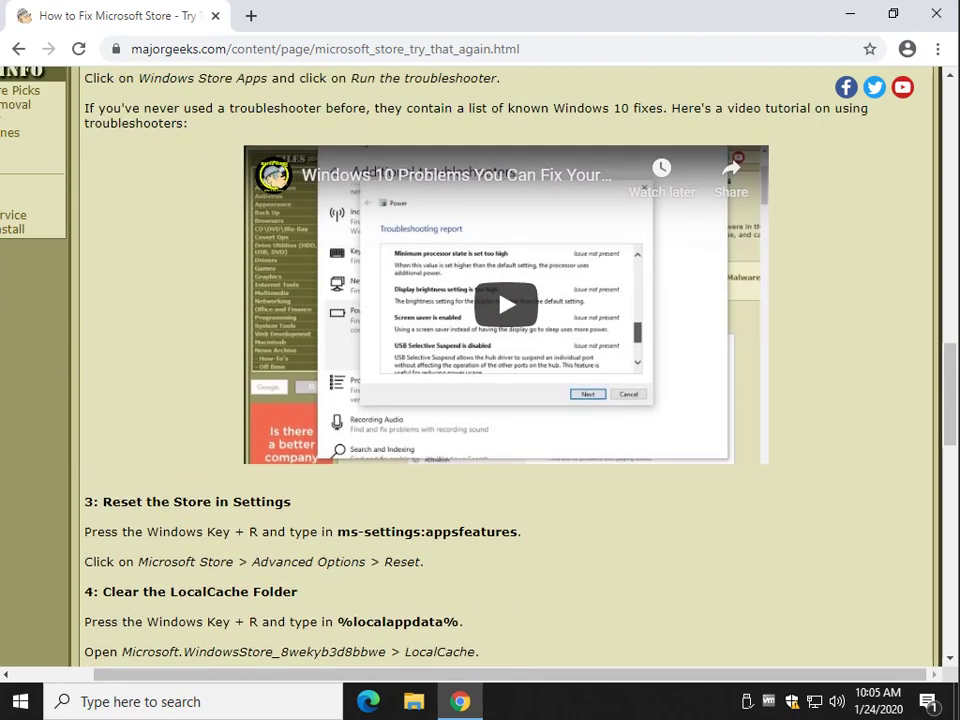
{"action": "scroll", "coordinate": [374, 314], "scroll_direction": "down", "scroll_amount": 4}
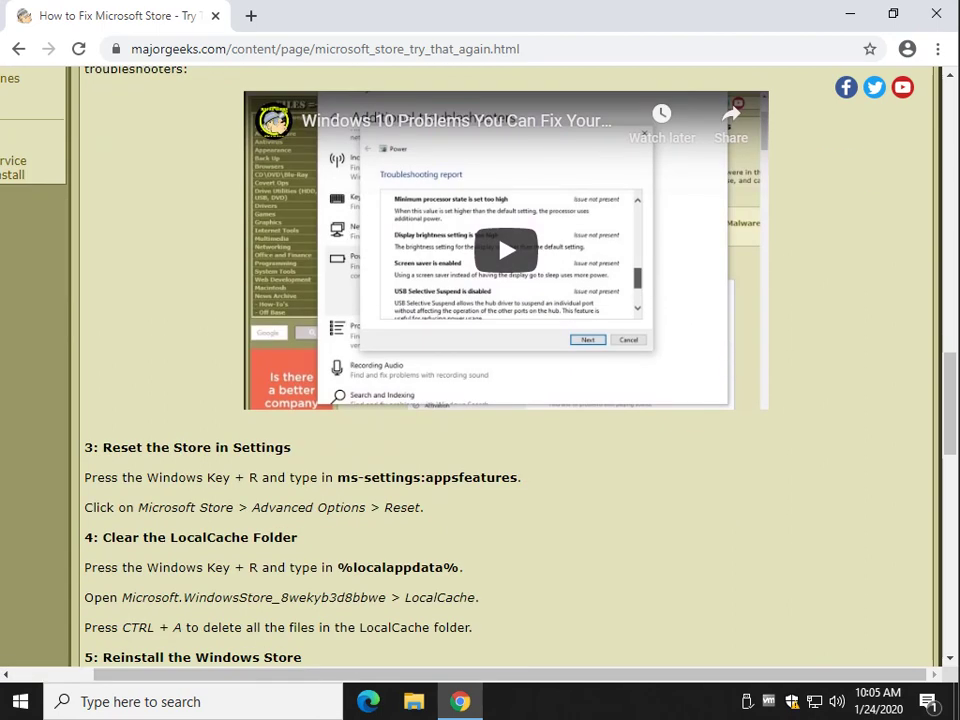
{"action": "scroll", "coordinate": [480, 360], "scroll_direction": "down", "scroll_amount": 2}
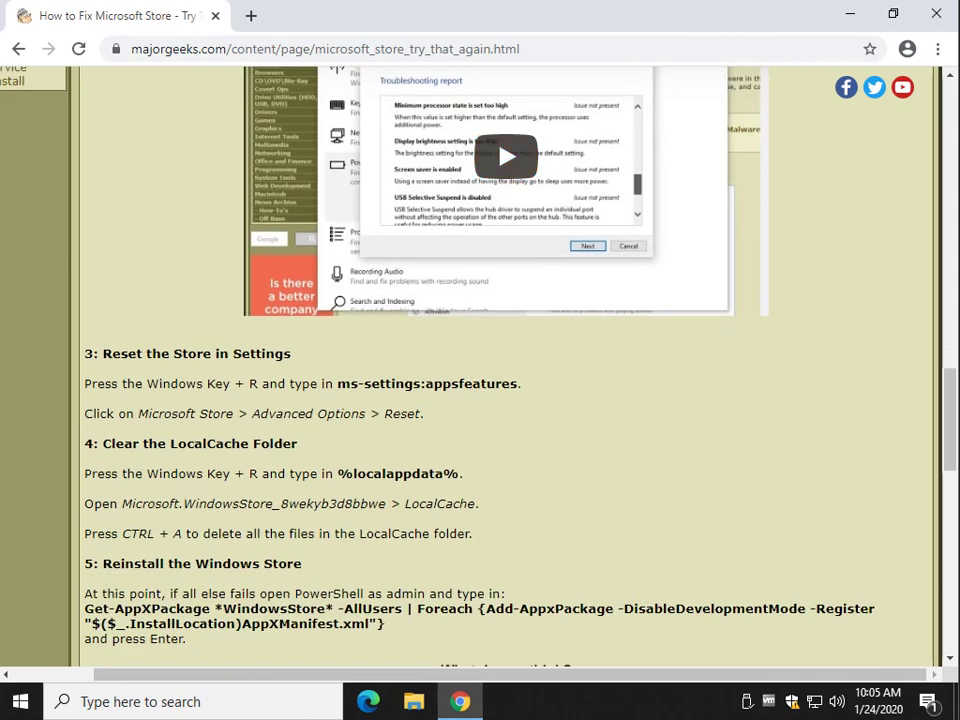
{"action": "scroll", "coordinate": [374, 104], "scroll_direction": "down", "scroll_amount": 2}
{"action": "scroll", "coordinate": [480, 360], "scroll_direction": "down", "scroll_amount": 4}
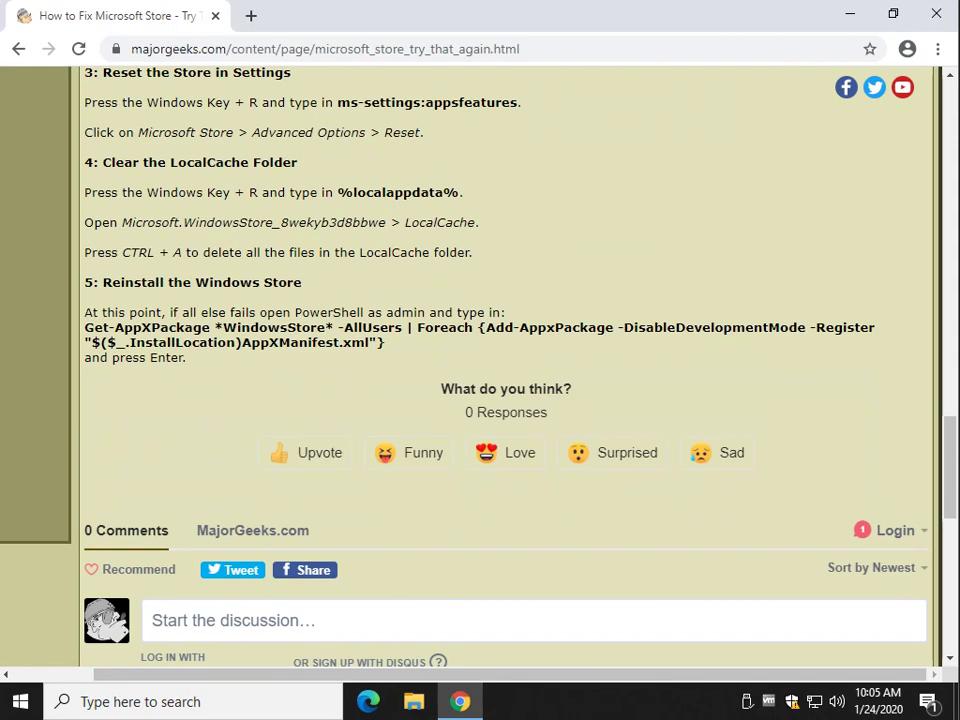
{"action": "scroll", "coordinate": [480, 360], "scroll_direction": "up", "scroll_amount": 2}
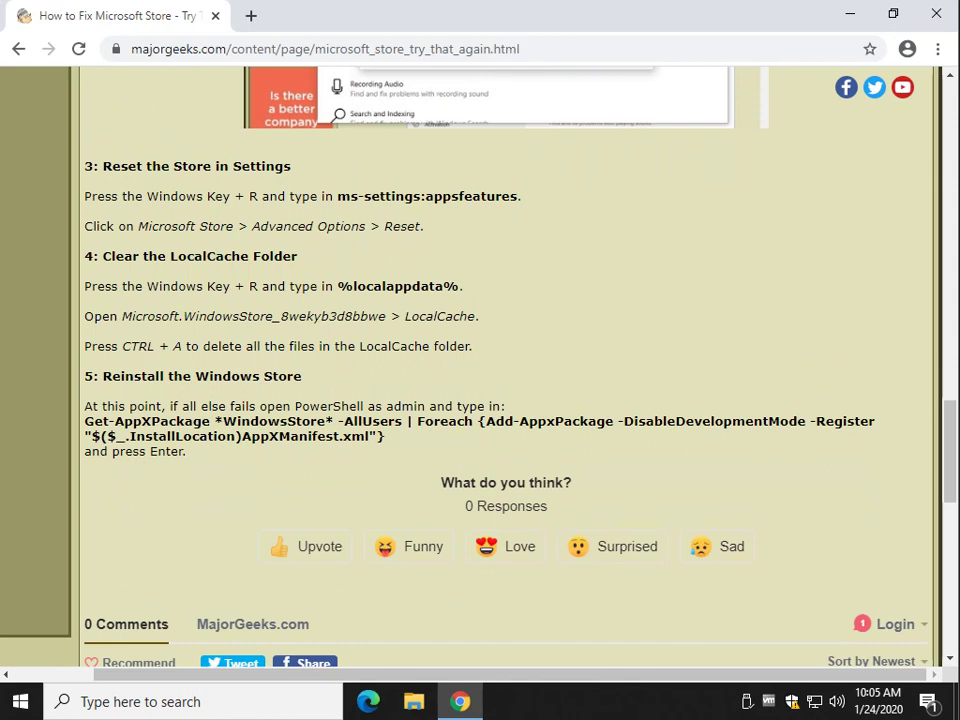
- Copy the ms-settings:appsfeatures command from step 3
{"action": "left_click_drag", "start_coordinate": [338, 196], "coordinate": [518, 196]}
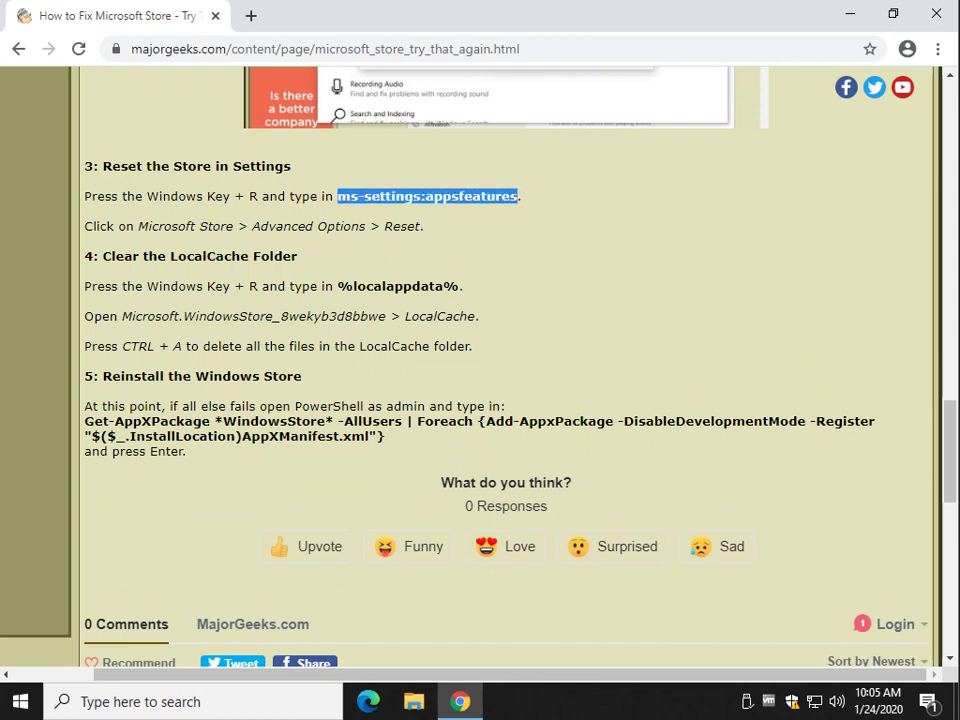
{"action": "right_click", "coordinate": [520, 196]}
{"action": "key", "text": "Escape"}
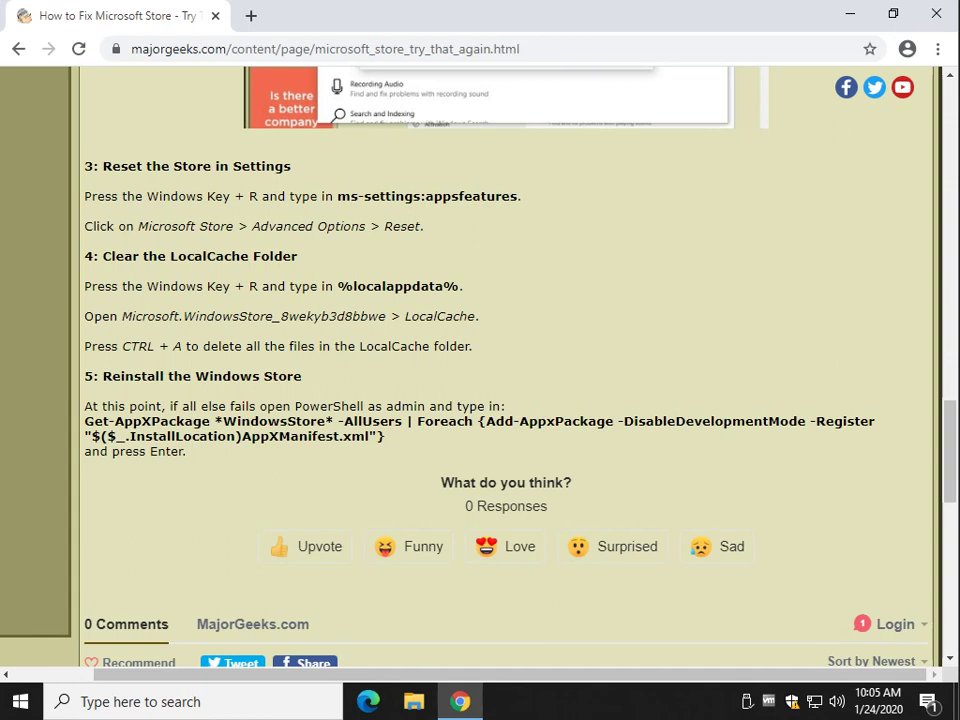
{"action": "left_click_drag", "start_coordinate": [338, 196], "coordinate": [518, 196]}
{"action": "key", "text": "ctrl+c"}
{"action": "right_click", "coordinate": [500, 202]}
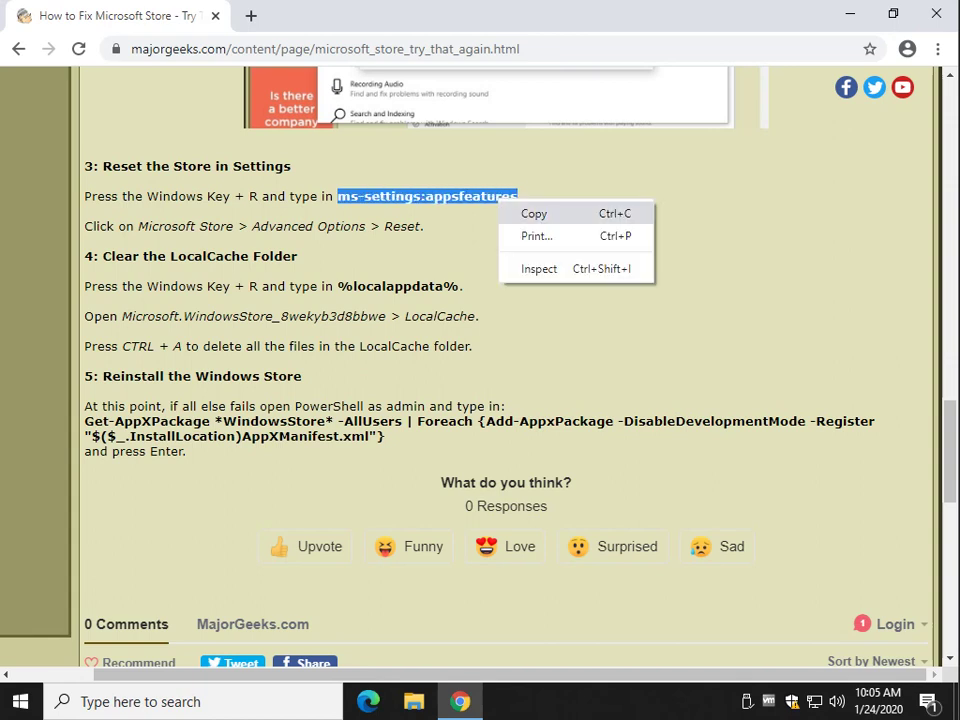
{"action": "left_click", "coordinate": [534, 213]}
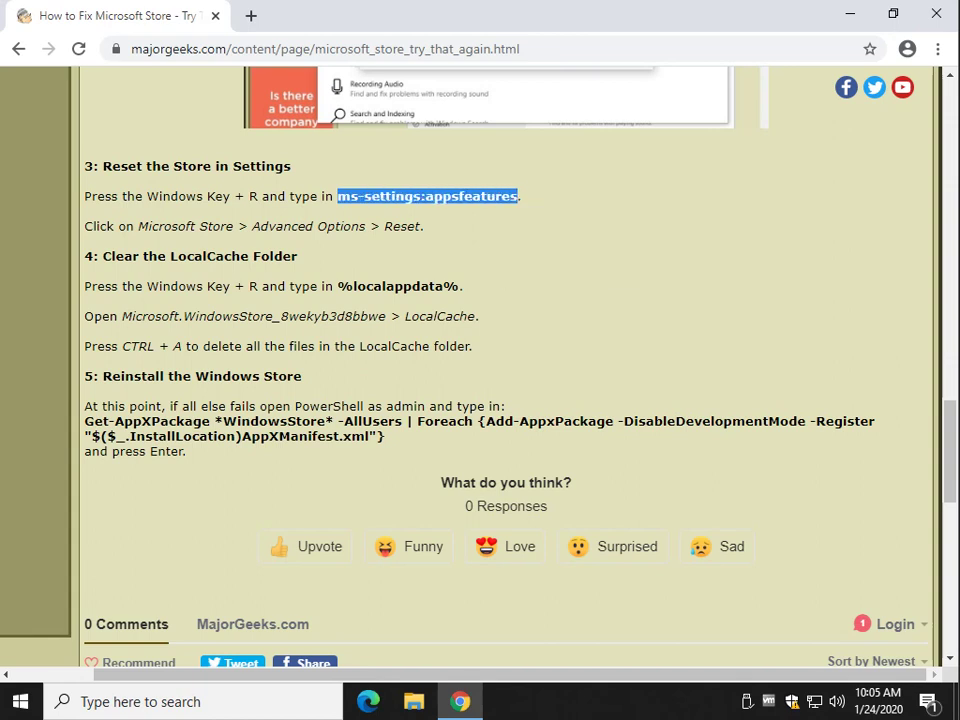
{"action": "key", "text": "super+r"}
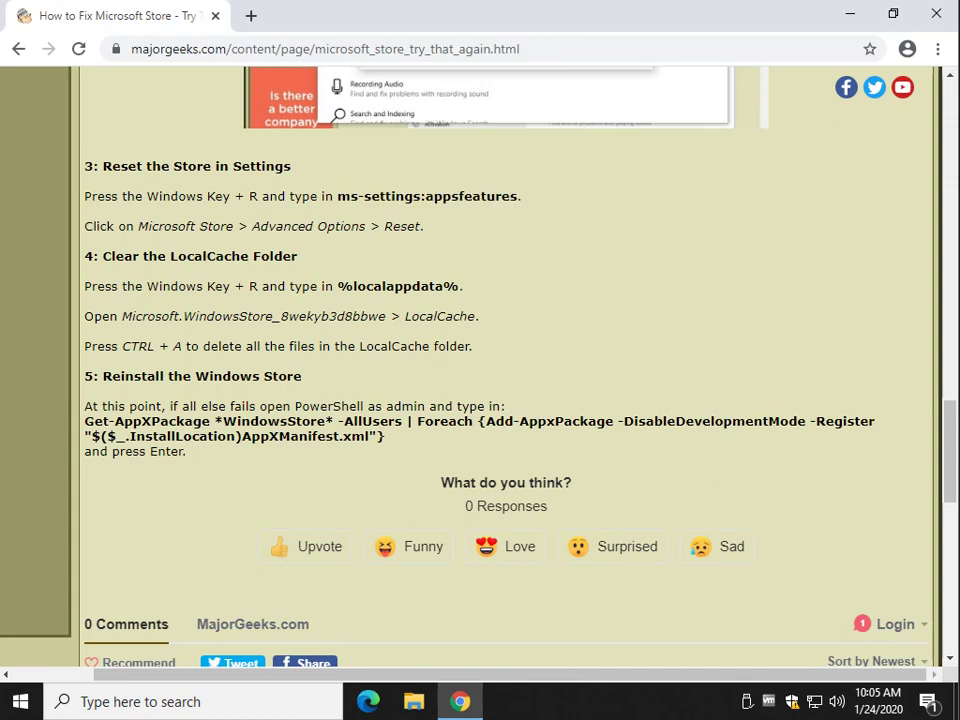
- Run the pasted ms-settings:appsfeatures command to open Apps & features, restoring Settings from Start
{"action": "key", "text": "super+r"}
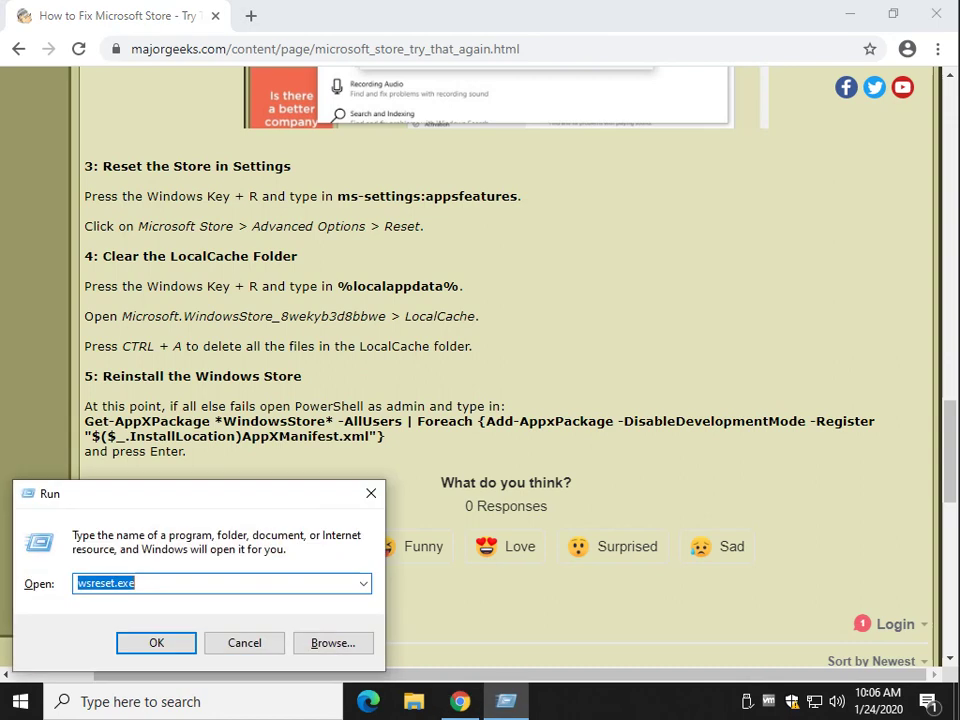
{"action": "key", "text": "ctrl+v"}
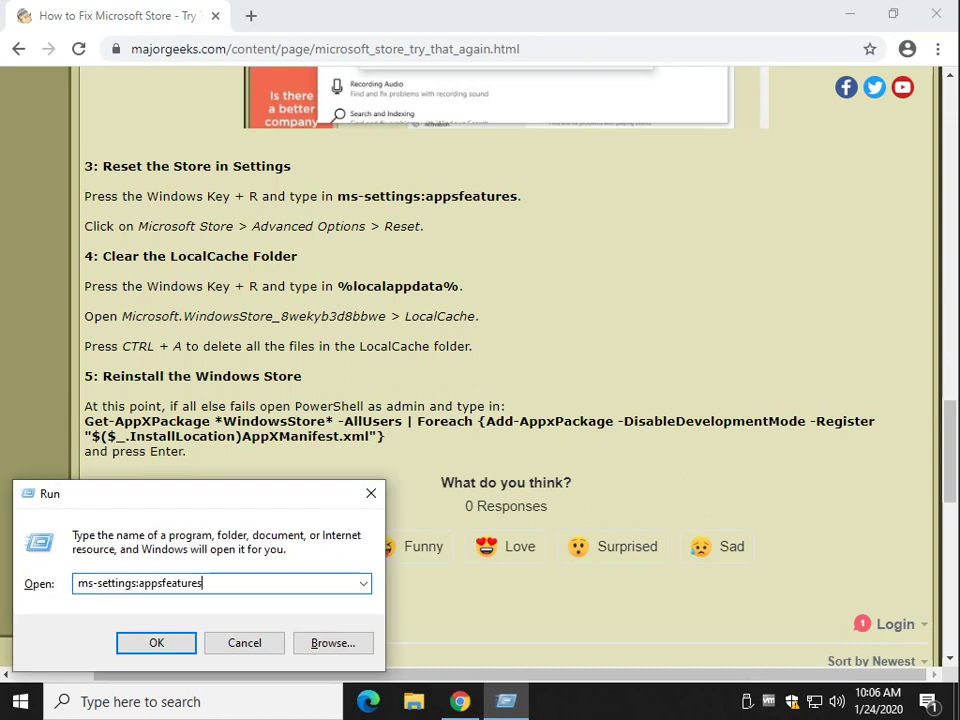
{"action": "key", "text": "Return"}
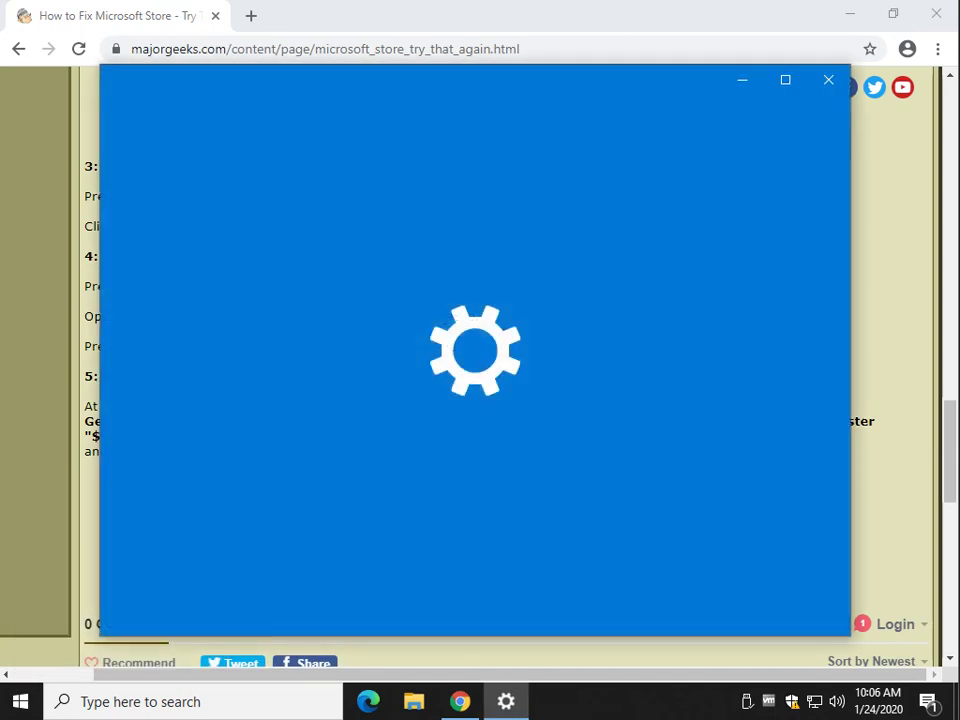
{"action": "scroll", "coordinate": [620, 297], "scroll_direction": "down", "scroll_amount": 3}
{"action": "scroll", "coordinate": [620, 330], "scroll_direction": "down", "scroll_amount": 6}
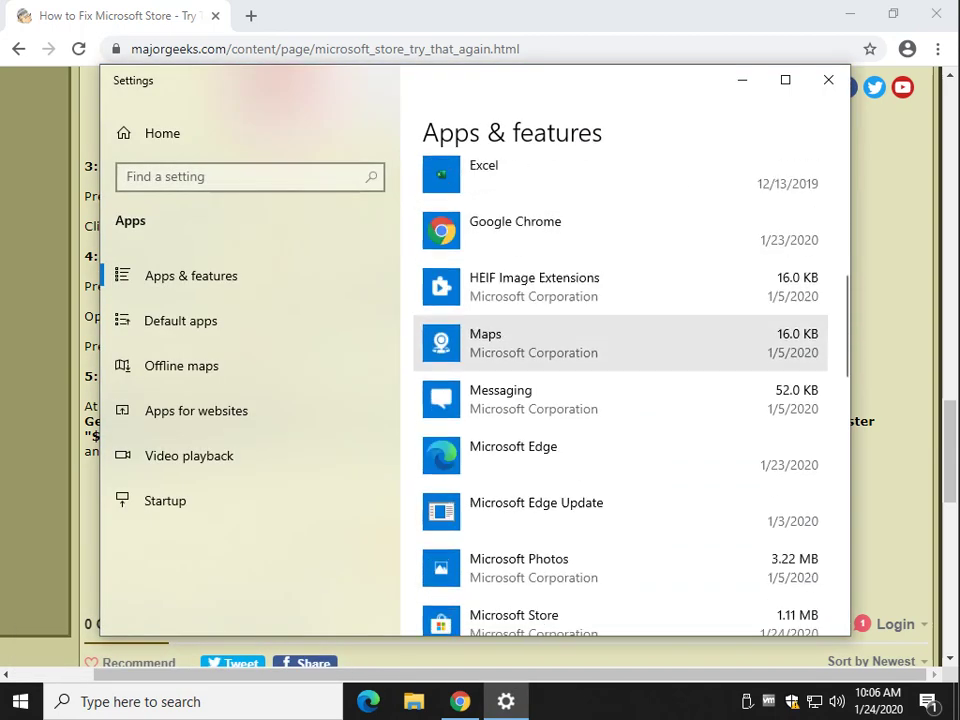
{"action": "scroll", "coordinate": [441, 368], "scroll_direction": "up", "scroll_amount": 3}
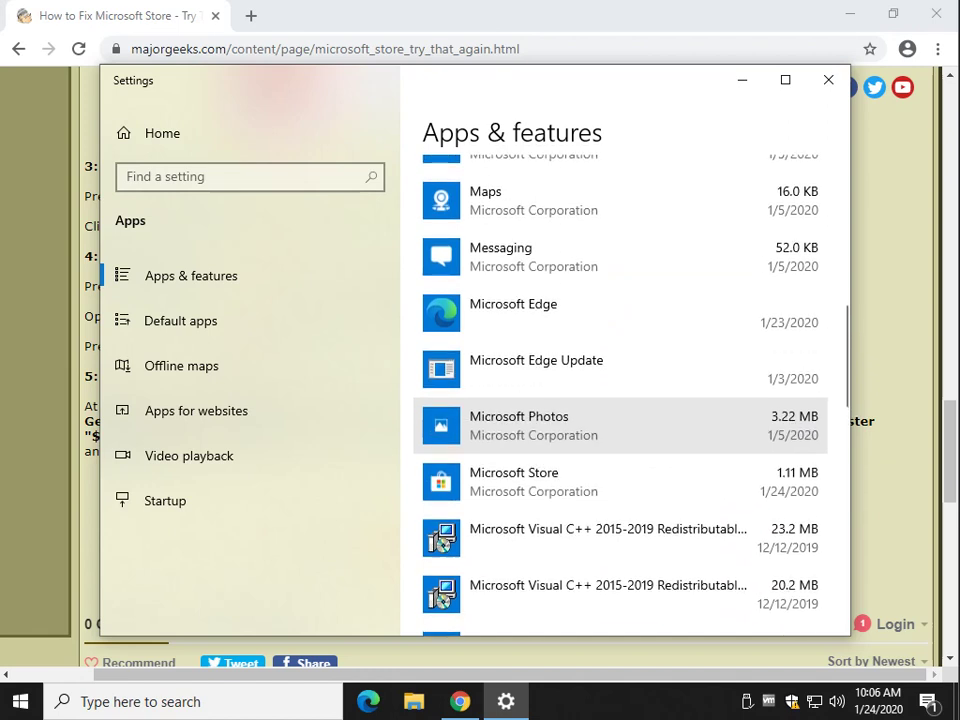
{"action": "key", "text": "alt+Tab"}
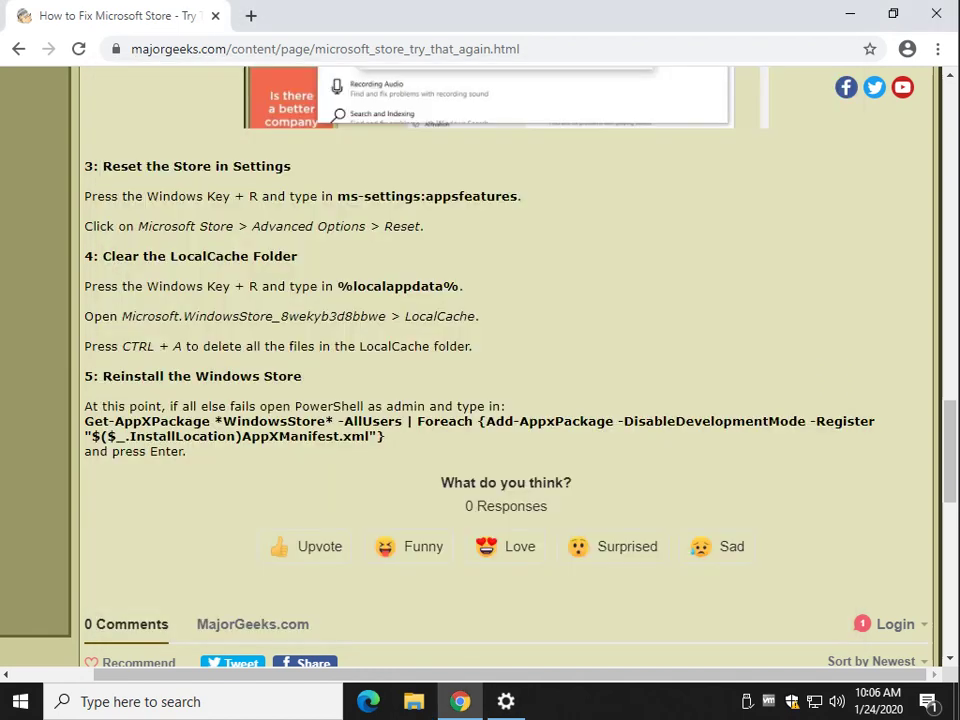
{"action": "left_click", "coordinate": [20, 701]}
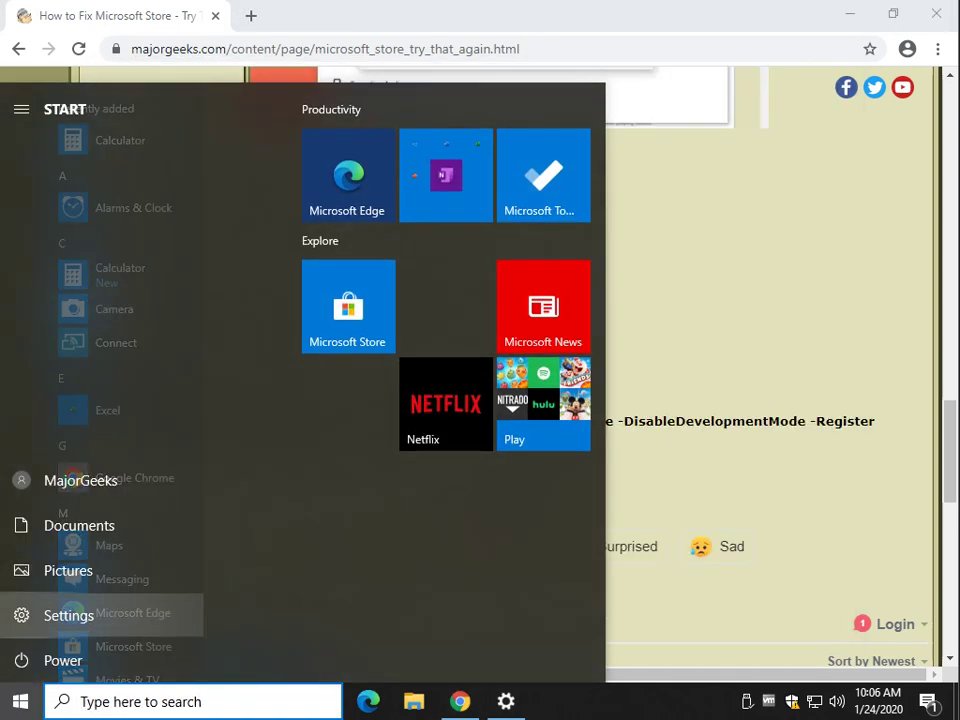
{"action": "left_click", "coordinate": [22, 615]}
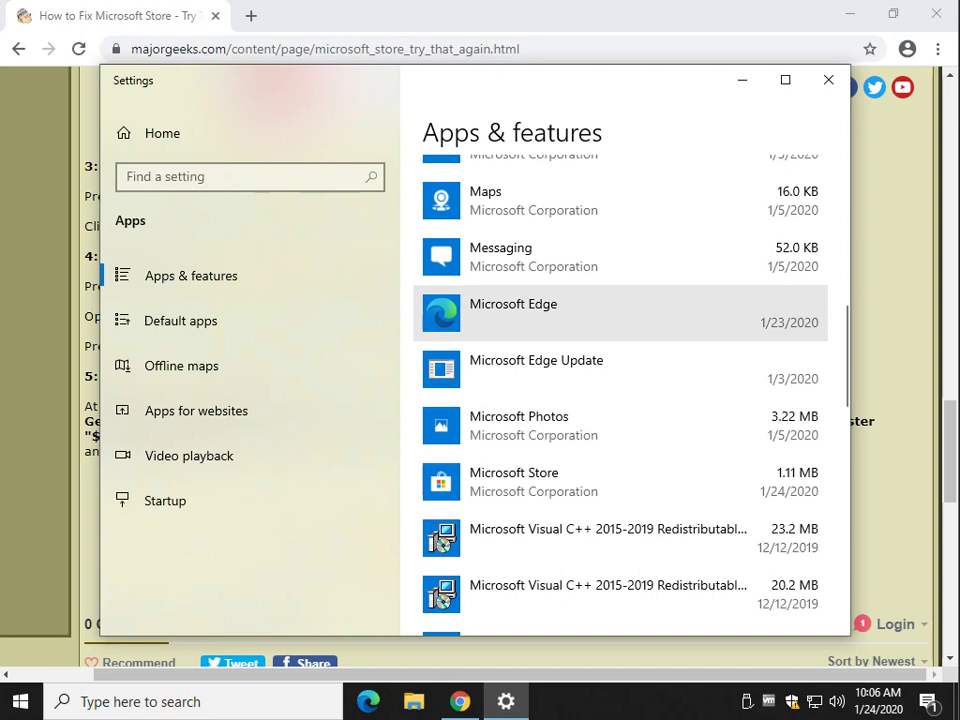
- Reset the Microsoft Store app from its Advanced options, confirm, and close Settings
{"action": "scroll", "coordinate": [600, 441], "scroll_direction": "down", "scroll_amount": 1}
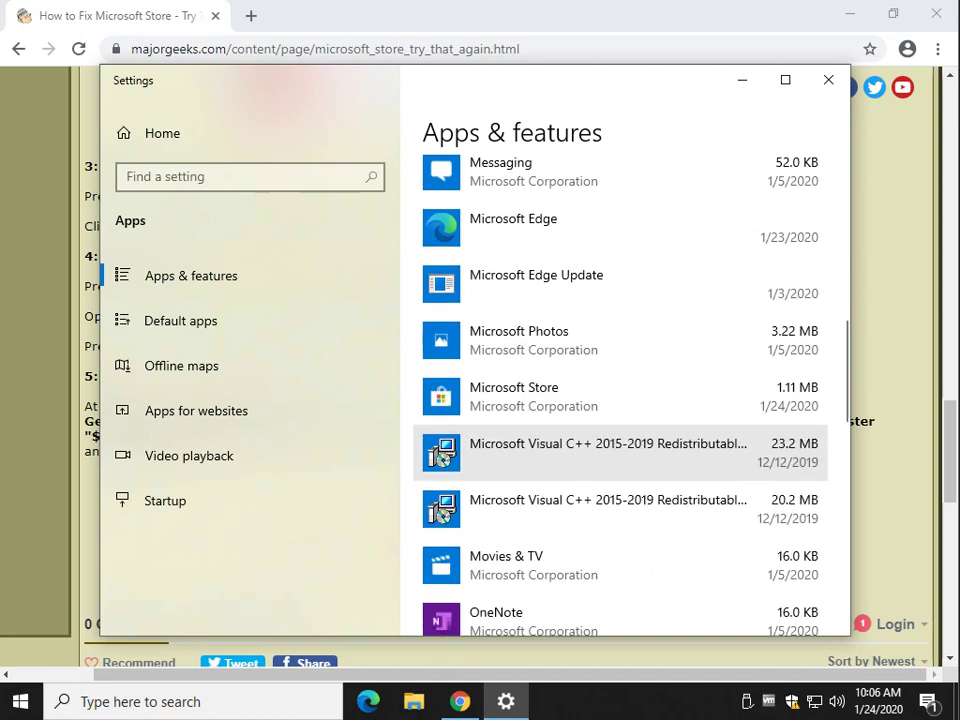
{"action": "left_click", "coordinate": [540, 390]}
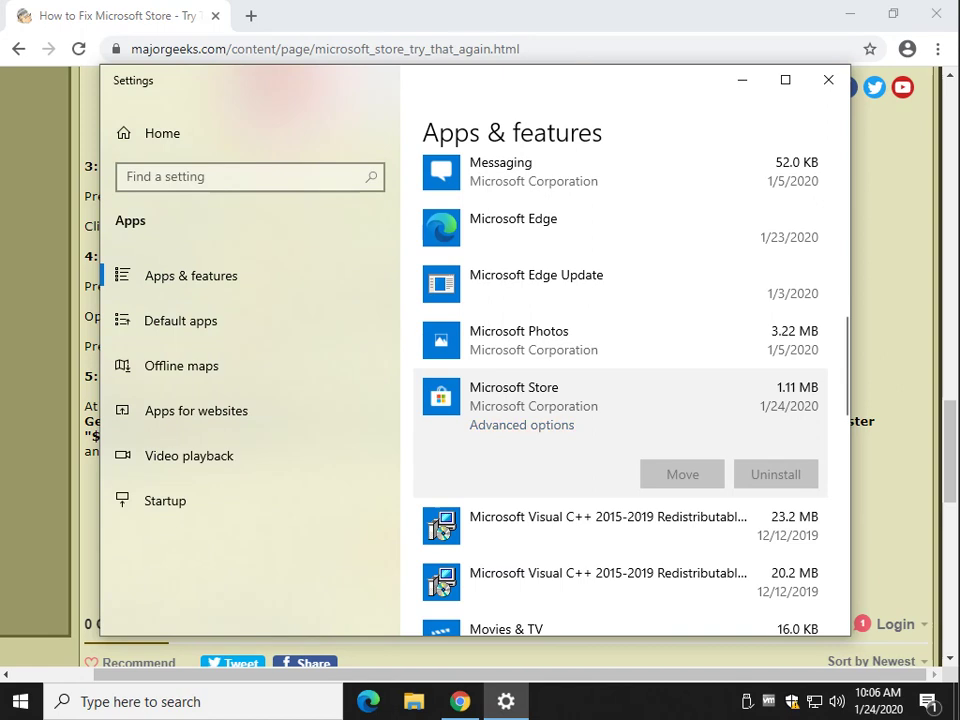
{"action": "left_click", "coordinate": [522, 425]}
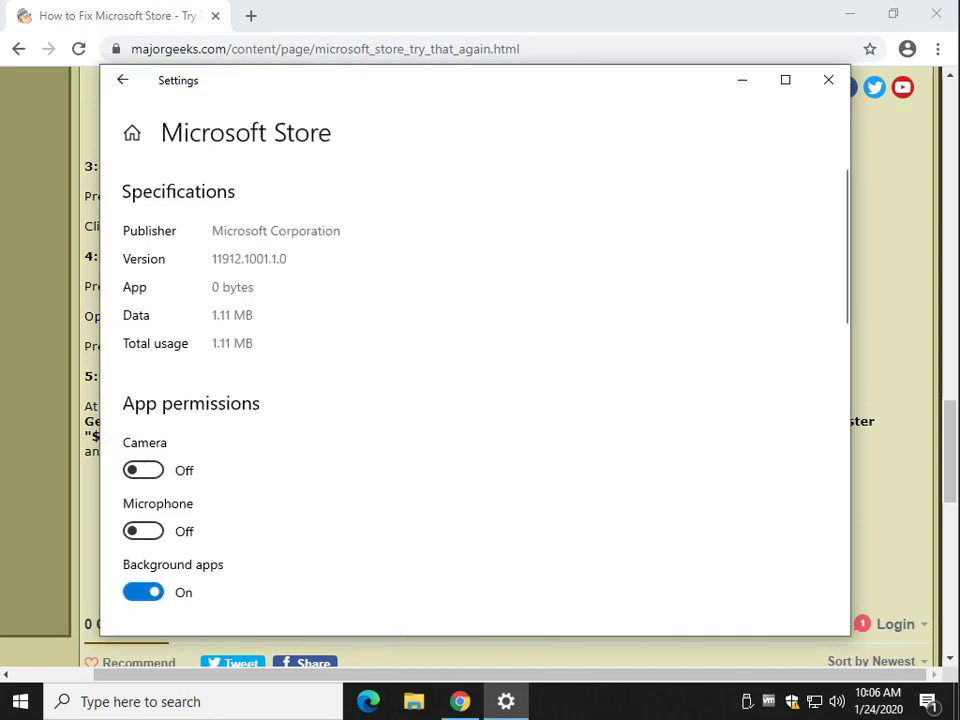
{"action": "scroll", "coordinate": [475, 380], "scroll_direction": "down", "scroll_amount": 6}
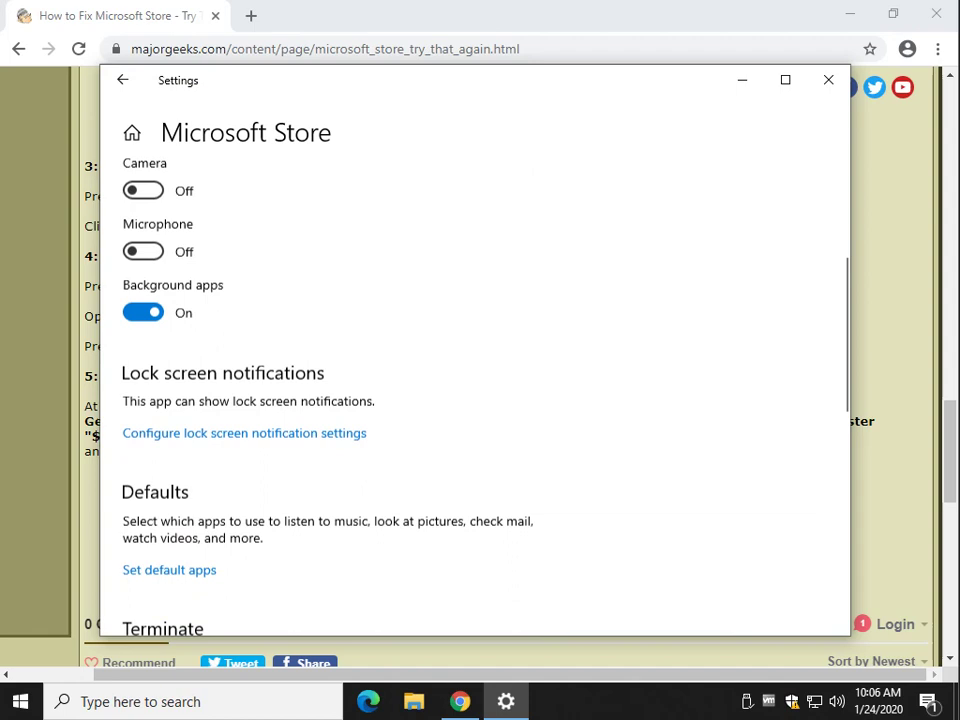
{"action": "scroll", "coordinate": [475, 380], "scroll_direction": "down", "scroll_amount": 2}
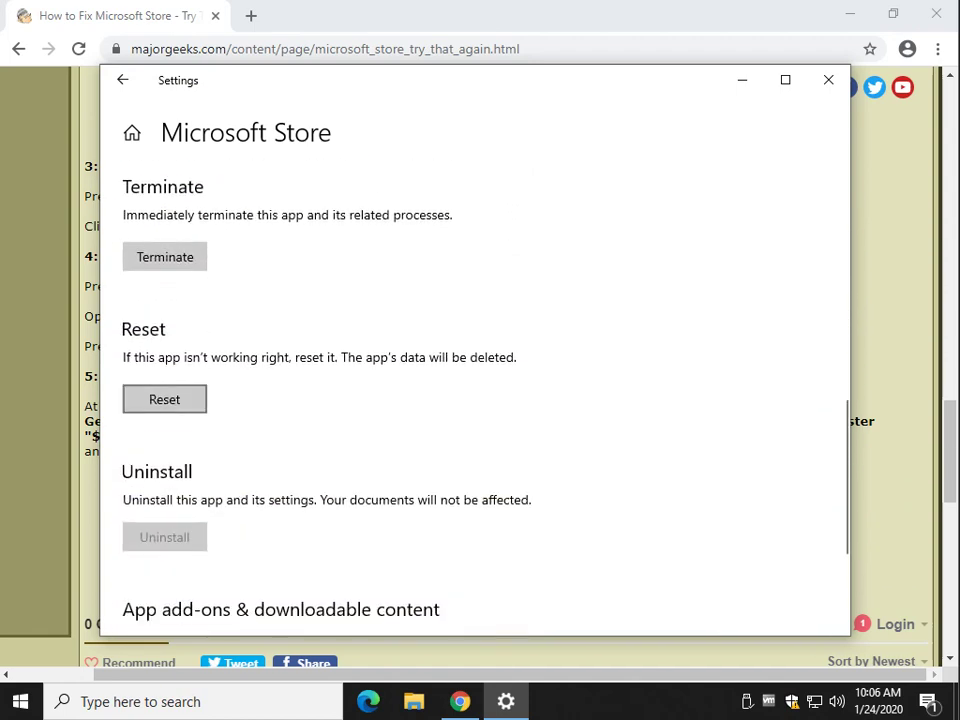
{"action": "left_click", "coordinate": [164, 399]}
{"action": "key", "text": "Return"}
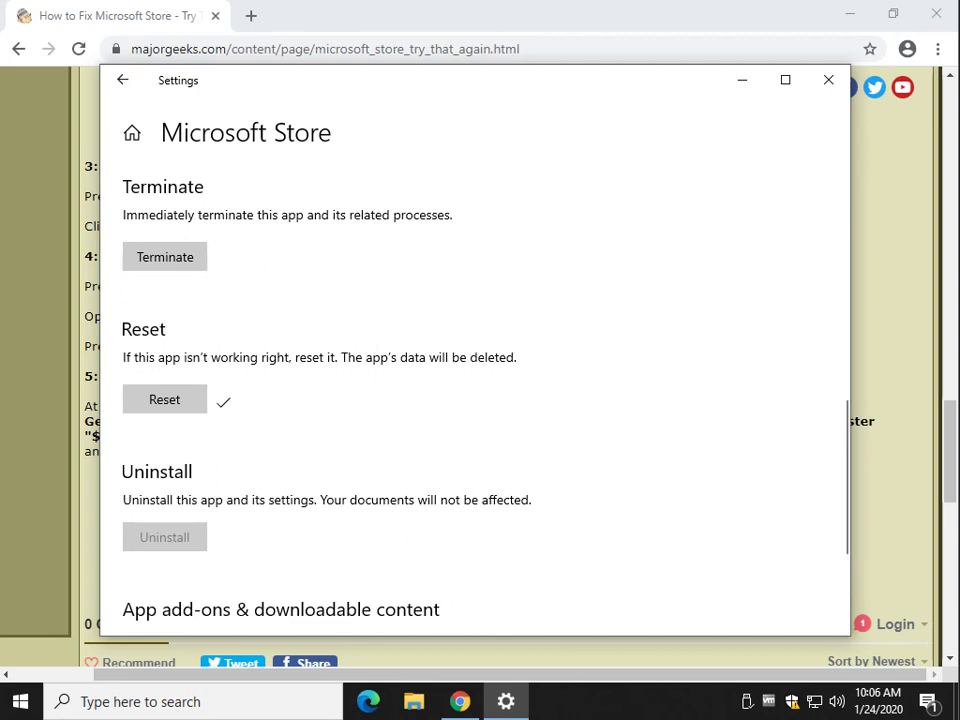
{"action": "left_click", "coordinate": [828, 80]}
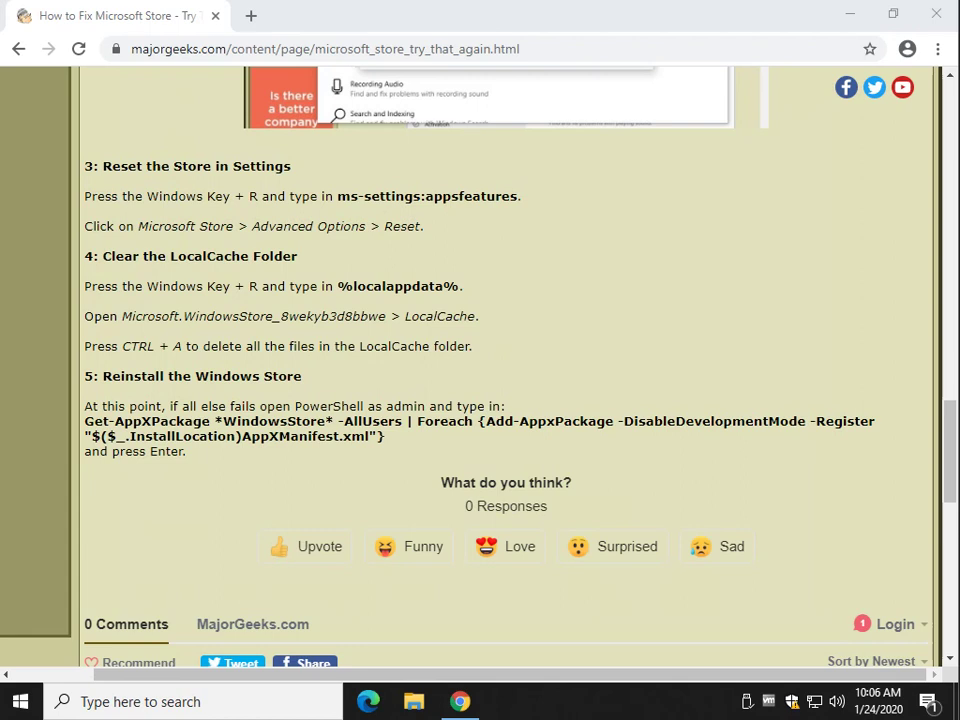
- Copy %localappdata% from step 4 and run it to open the AppData\Local folder
{"action": "left_click_drag", "start_coordinate": [338, 286], "coordinate": [459, 286]}
{"action": "right_click", "coordinate": [455, 288]}
{"action": "key", "text": "ctrl+c"}
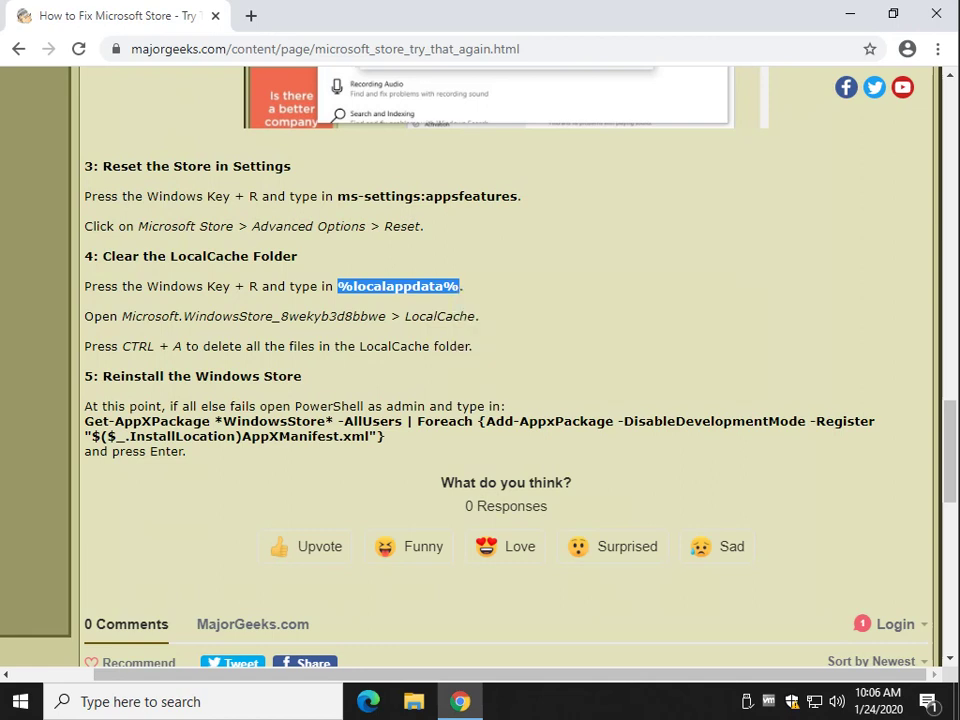
{"action": "key", "text": "super+r"}
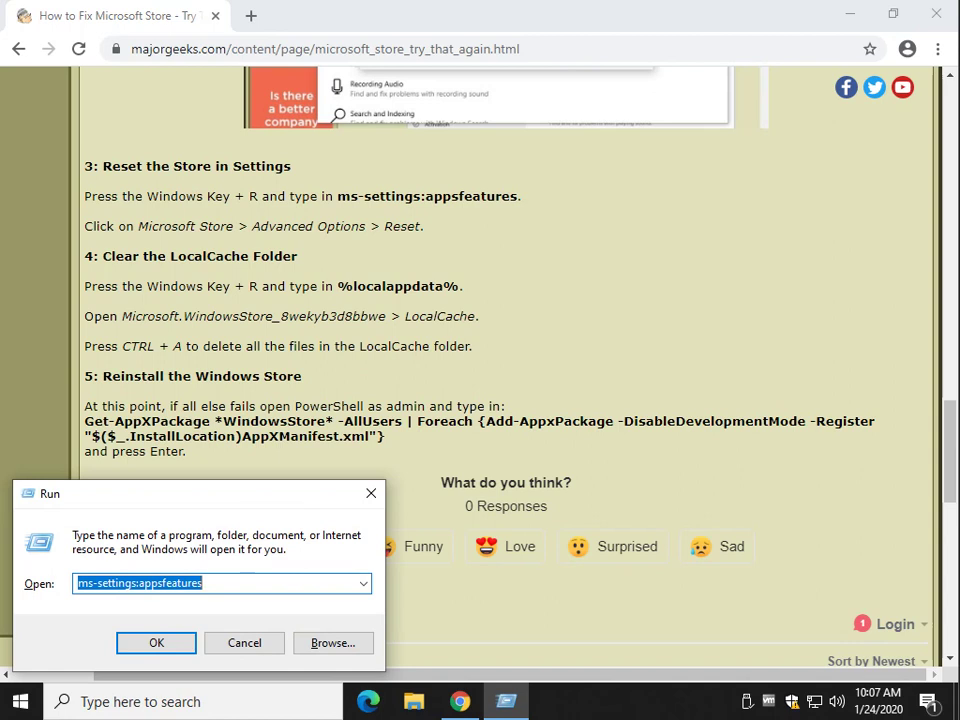
{"action": "key", "text": "ctrl+v"}
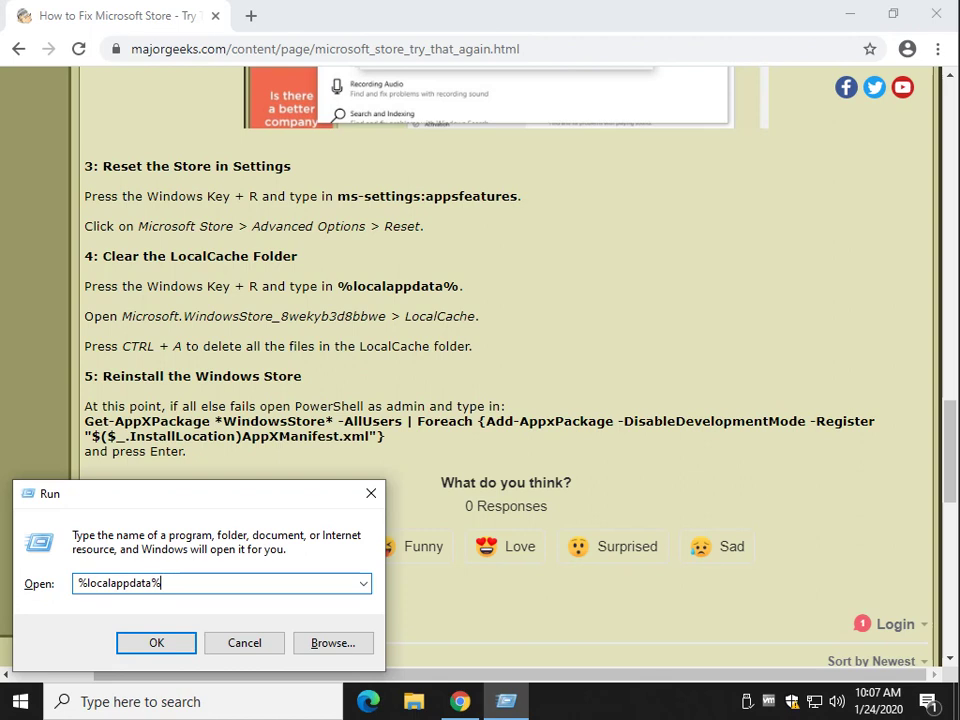
{"action": "key", "text": "Return"}
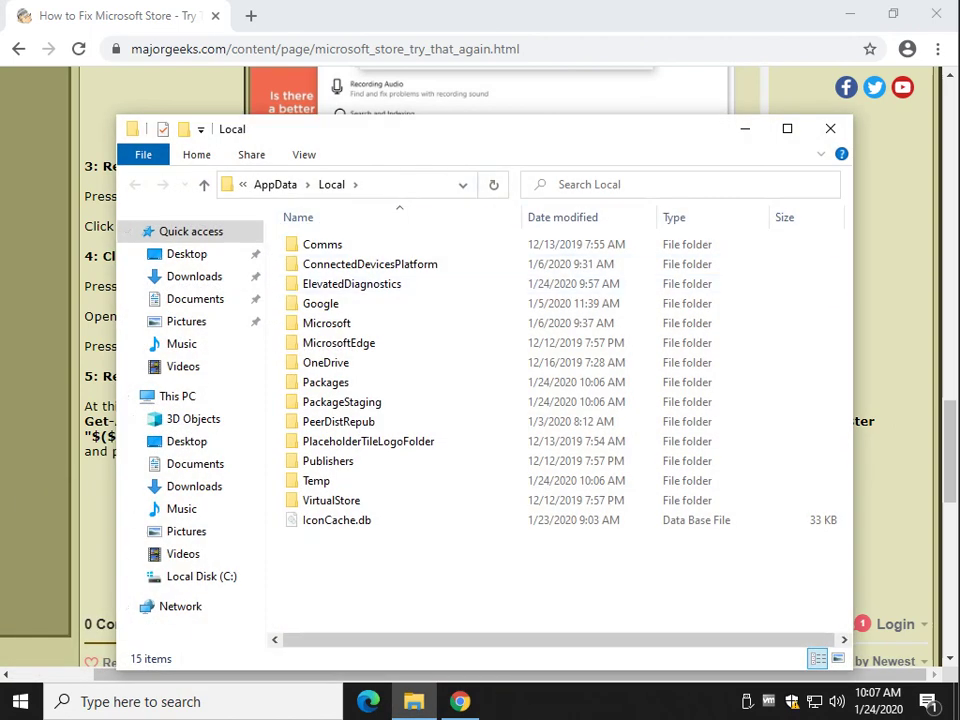
- Reposition the Local folder window, finally moving it to the top of the screen
{"action": "left_click_drag", "start_coordinate": [470, 130], "coordinate": [469, 387]}
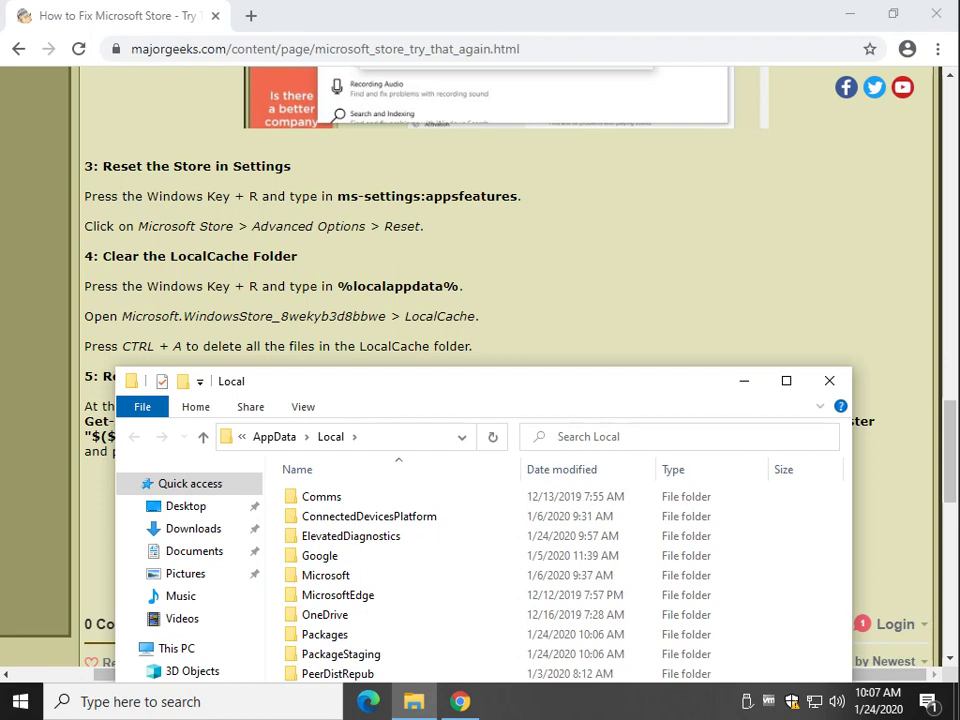
{"action": "left_click_drag", "start_coordinate": [336, 384], "coordinate": [367, 338]}
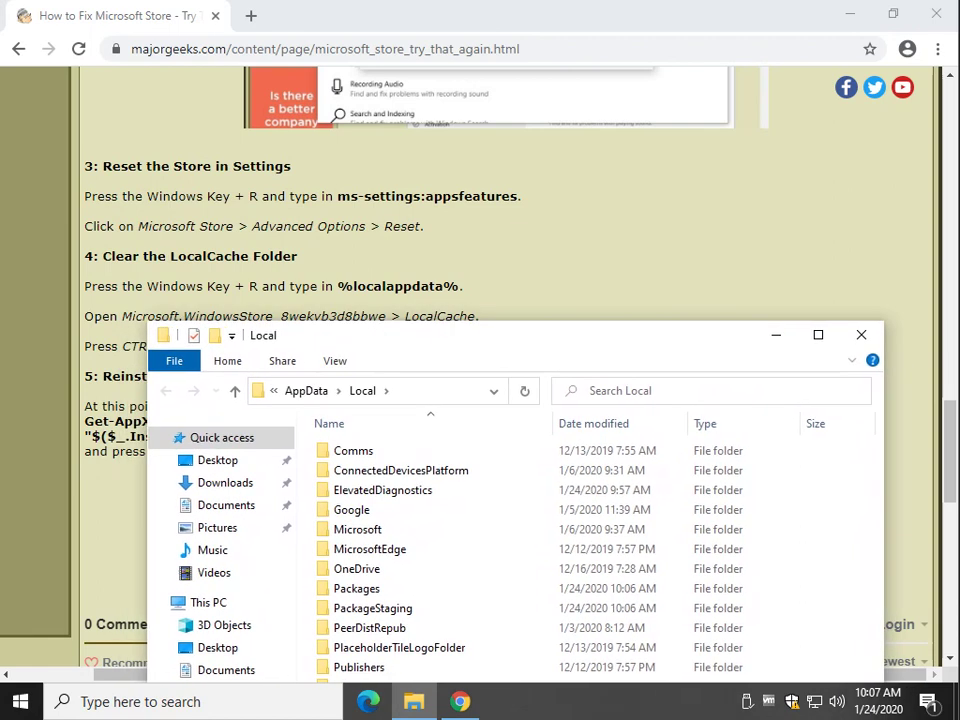
{"action": "left_click_drag", "start_coordinate": [367, 338], "coordinate": [367, 357]}
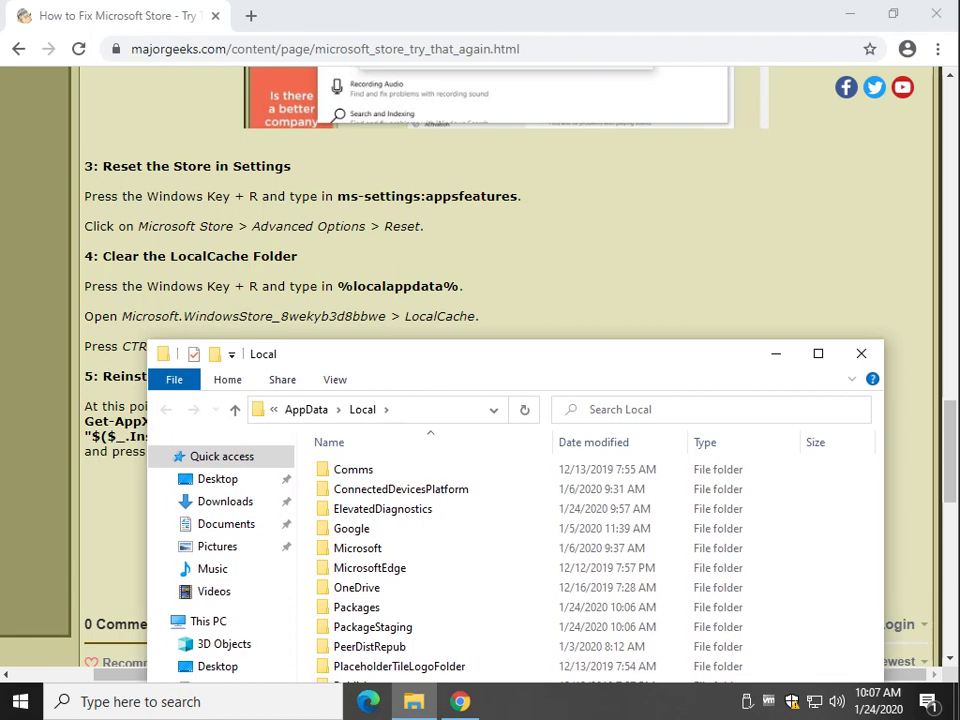
{"action": "left_click_drag", "start_coordinate": [444, 358], "coordinate": [409, 55]}
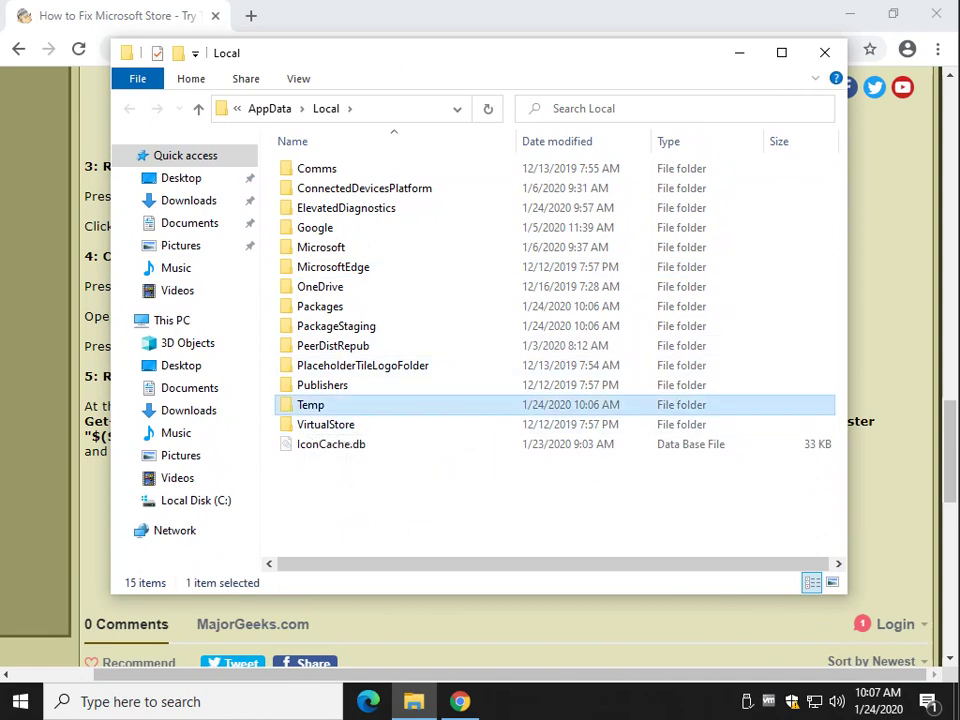
- Browse Temp's subfolders, ending in MicroImageDir with mg_logo_round_9.jpg selected
{"action": "double_click", "coordinate": [310, 404]}
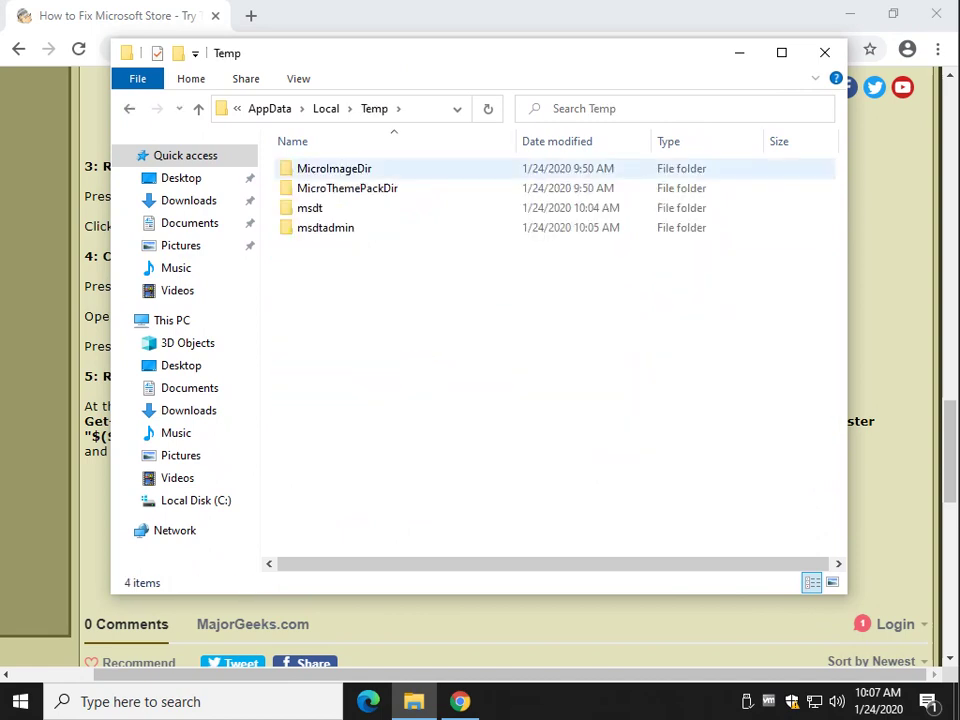
{"action": "double_click", "coordinate": [334, 168]}
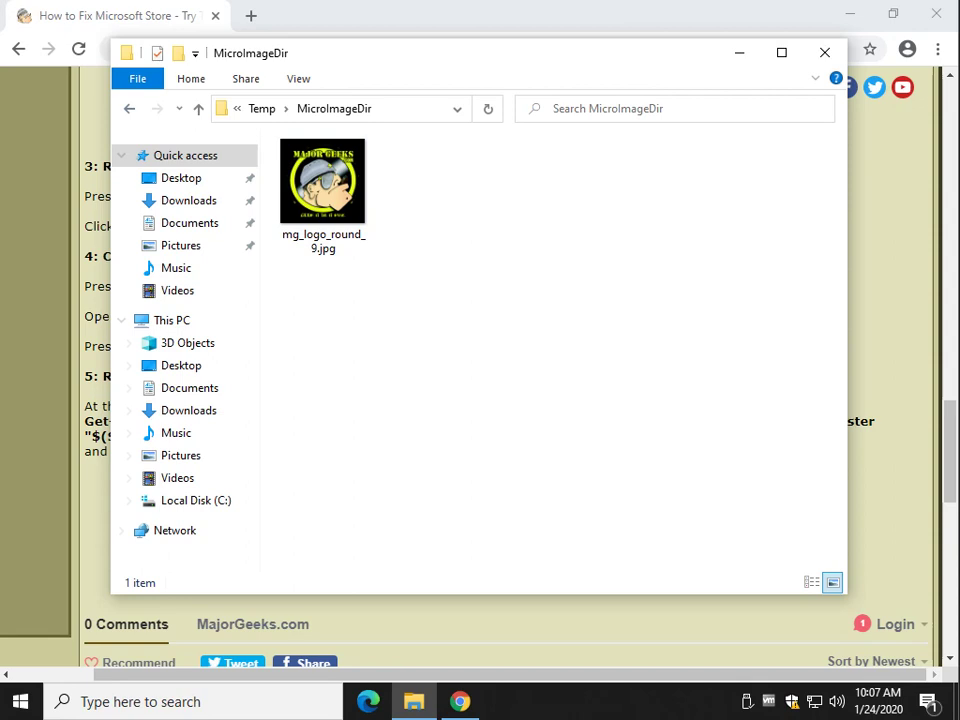
{"action": "left_click", "coordinate": [129, 108]}
{"action": "key", "text": "alt+Left"}
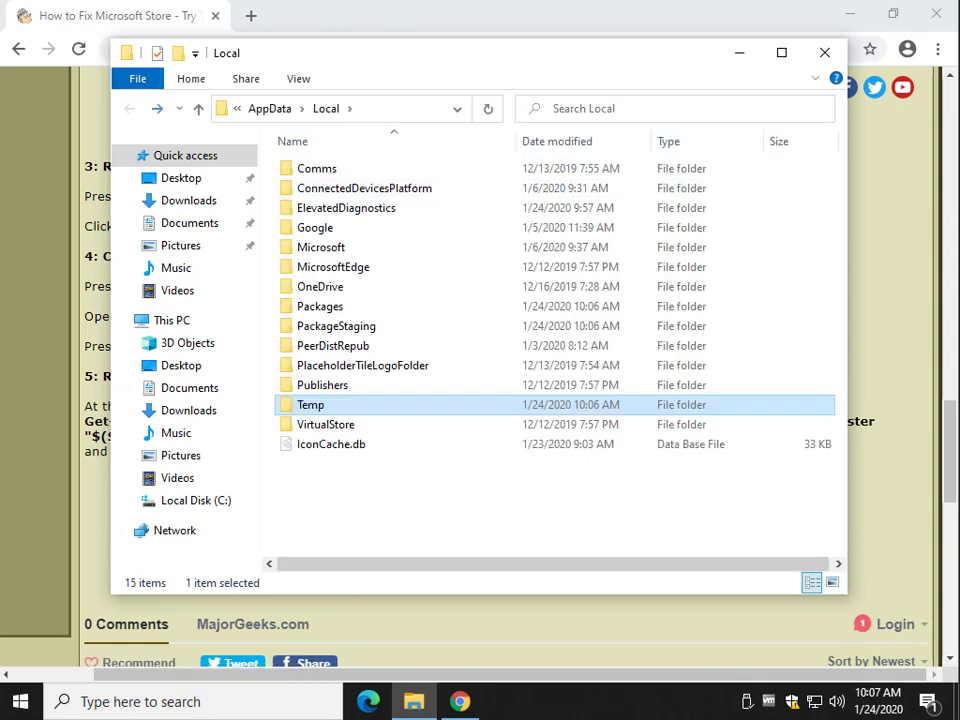
{"action": "key", "text": "alt+Right"}
{"action": "double_click", "coordinate": [325, 227]}
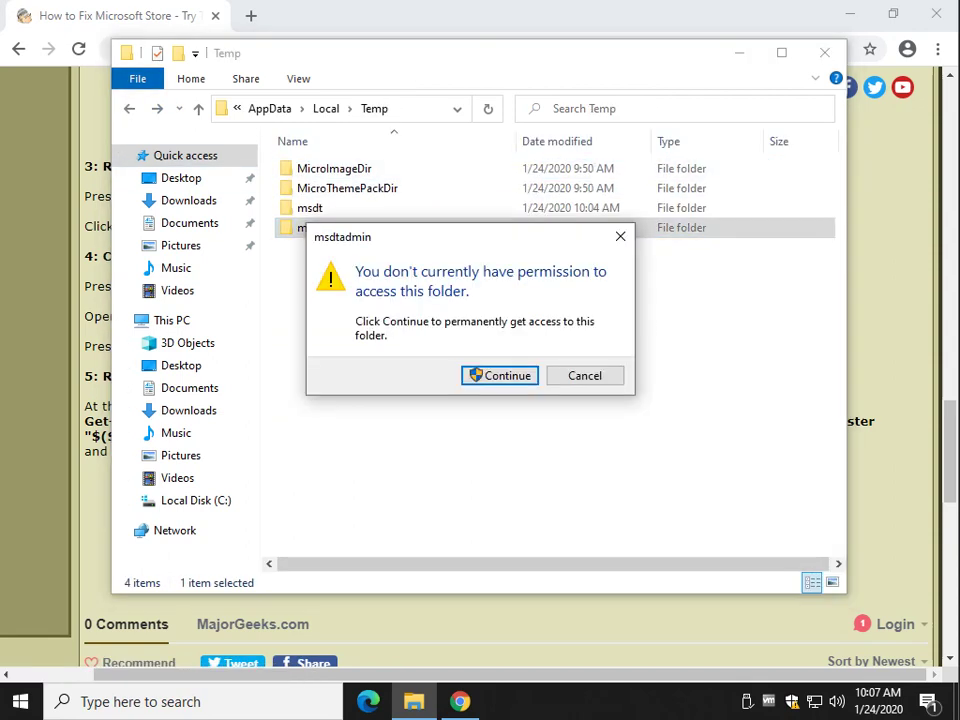
{"action": "key", "text": "Escape"}
{"action": "double_click", "coordinate": [347, 188]}
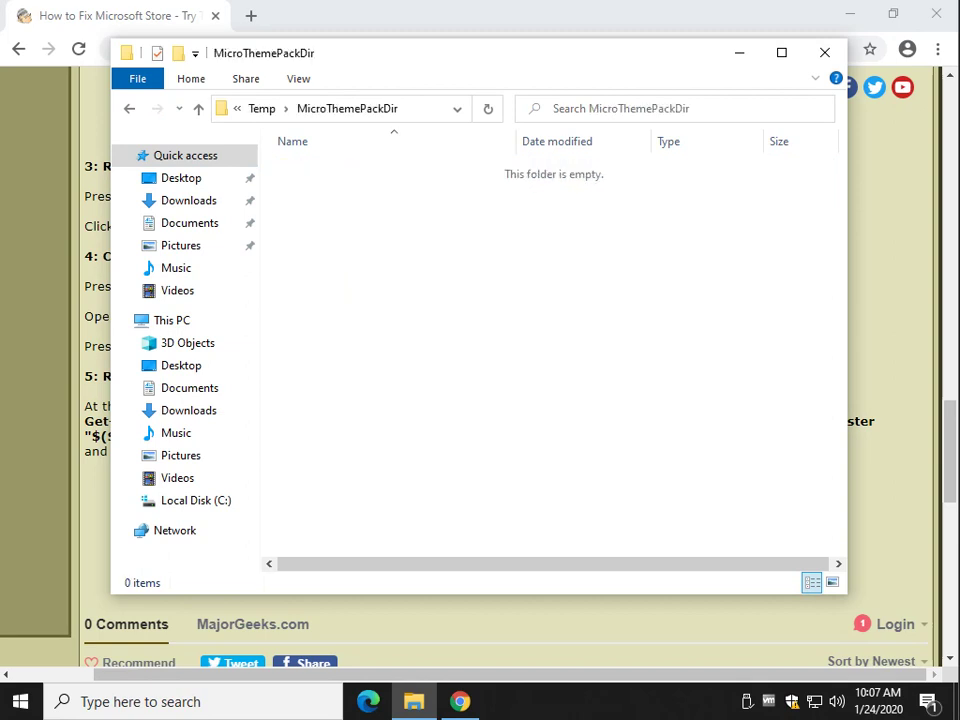
{"action": "key", "text": "alt+Left"}
{"action": "double_click", "coordinate": [335, 165]}
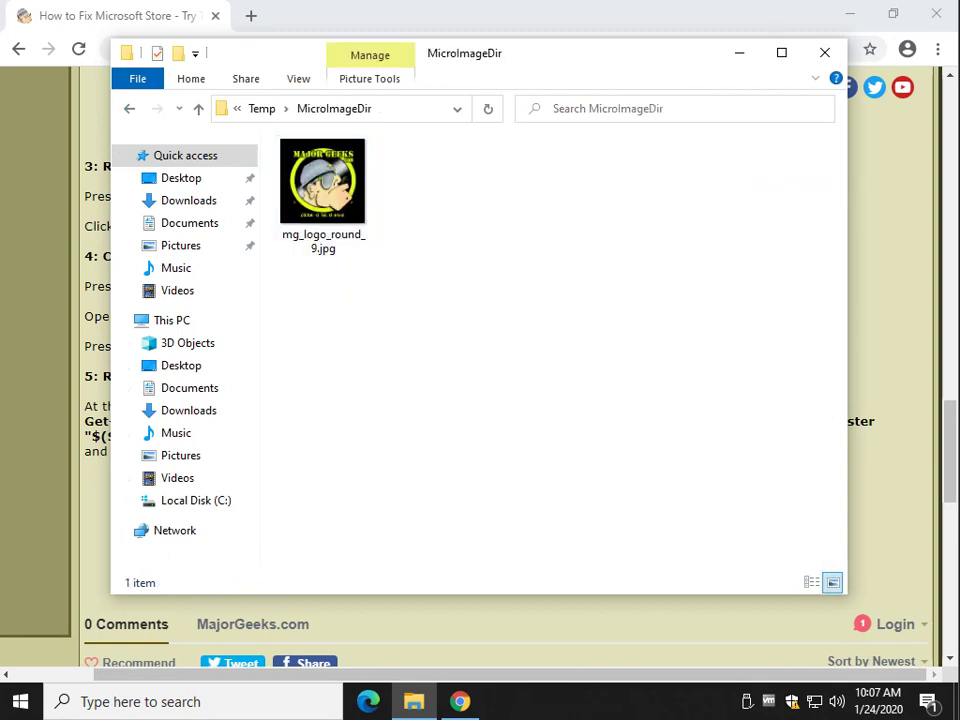
{"action": "left_click", "coordinate": [322, 190]}
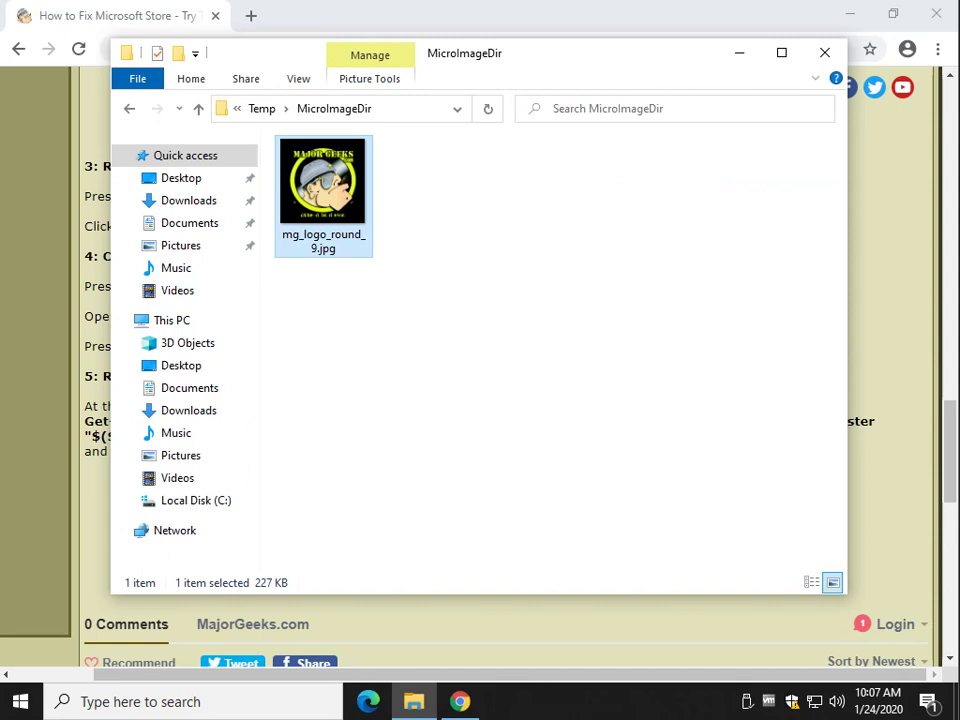
- Close File Explorer and scroll the article to step 5, Reinstall the Windows Store
{"action": "left_click", "coordinate": [824, 52]}
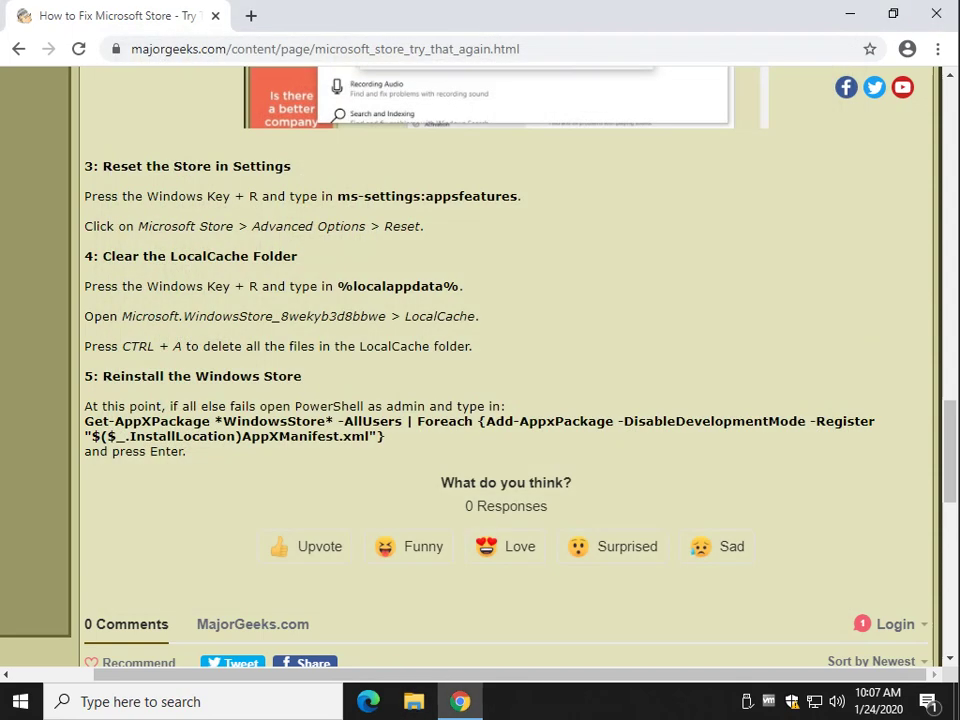
{"action": "left_click_drag", "start_coordinate": [405, 316], "coordinate": [480, 317]}
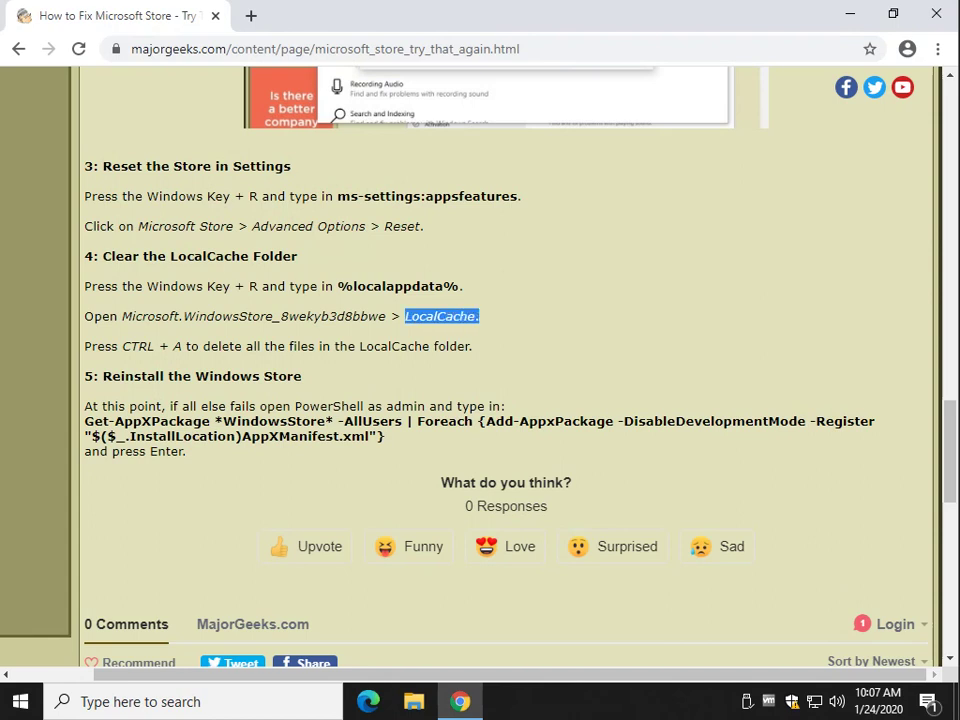
{"action": "left_click", "coordinate": [374, 455]}
{"action": "scroll", "coordinate": [374, 455], "scroll_direction": "up", "scroll_amount": 6}
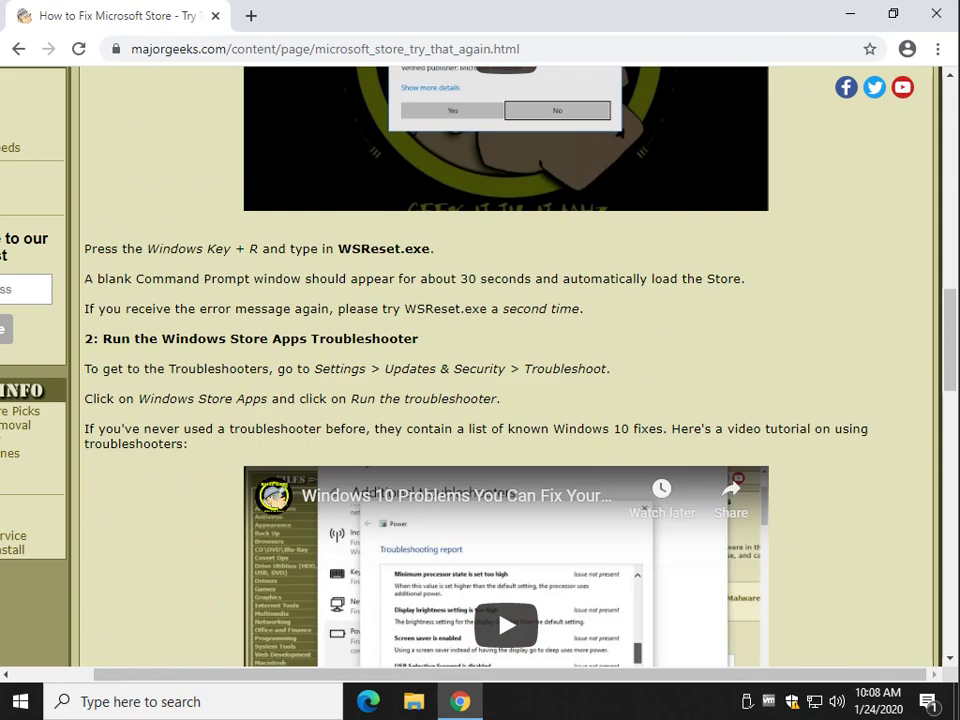
{"action": "scroll", "coordinate": [374, 455], "scroll_direction": "down", "scroll_amount": 2}
{"action": "scroll", "coordinate": [374, 455], "scroll_direction": "up", "scroll_amount": 4}
{"action": "scroll", "coordinate": [374, 455], "scroll_direction": "down", "scroll_amount": 8}
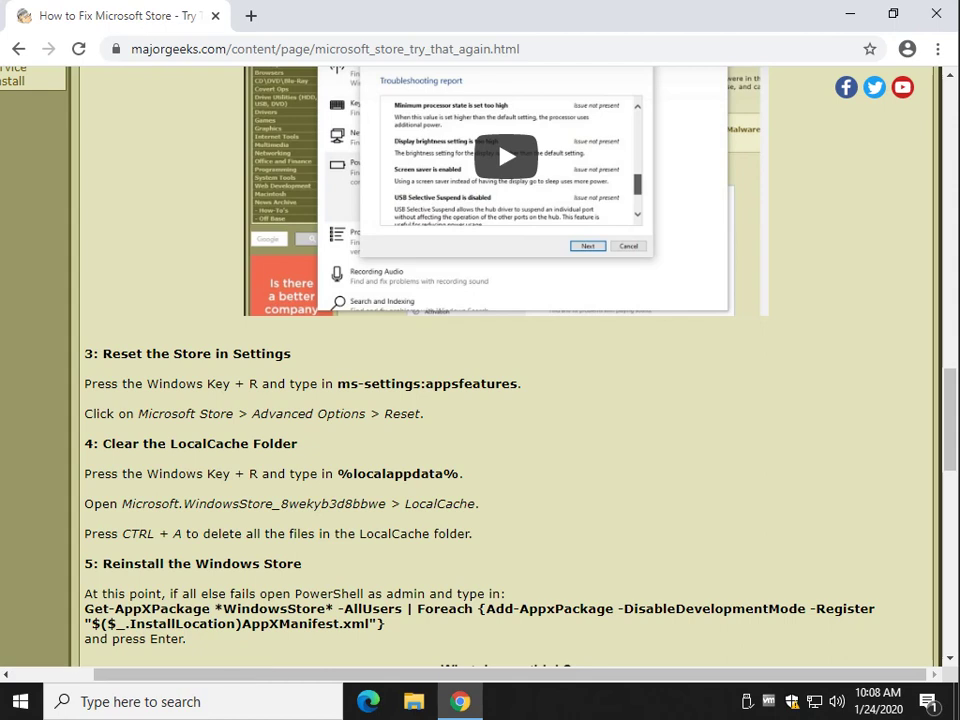
{"action": "scroll", "coordinate": [374, 104], "scroll_direction": "up", "scroll_amount": 5}
{"action": "scroll", "coordinate": [374, 104], "scroll_direction": "down", "scroll_amount": 5}
{"action": "scroll", "coordinate": [374, 104], "scroll_direction": "down", "scroll_amount": 2}
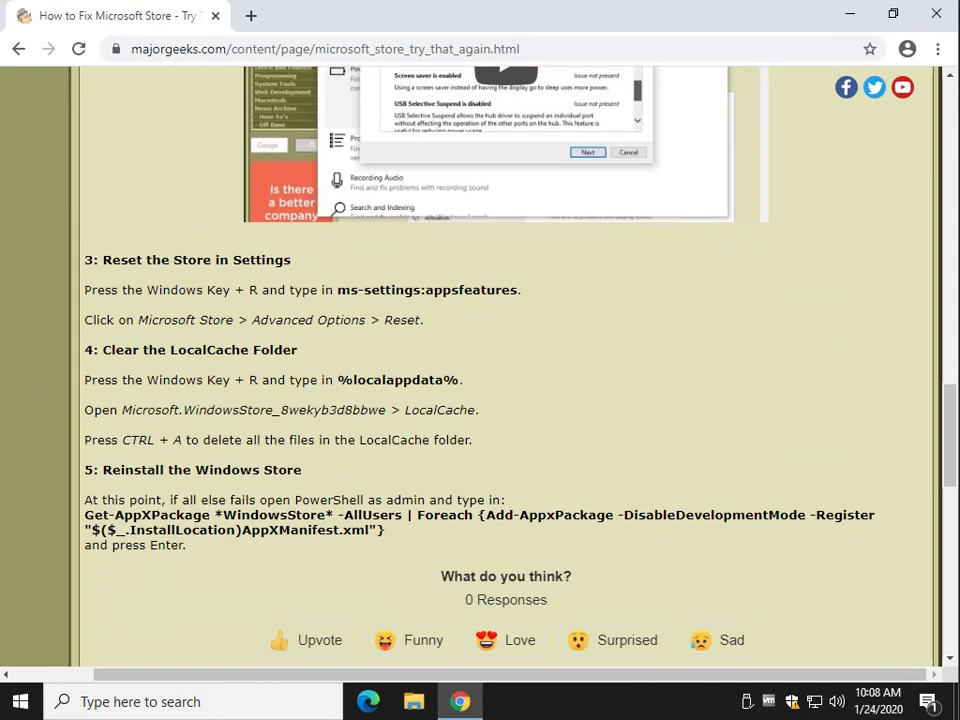
- Copy the Get-AppXPackage PowerShell re-register command
{"action": "left_click_drag", "start_coordinate": [85, 515], "coordinate": [385, 530]}
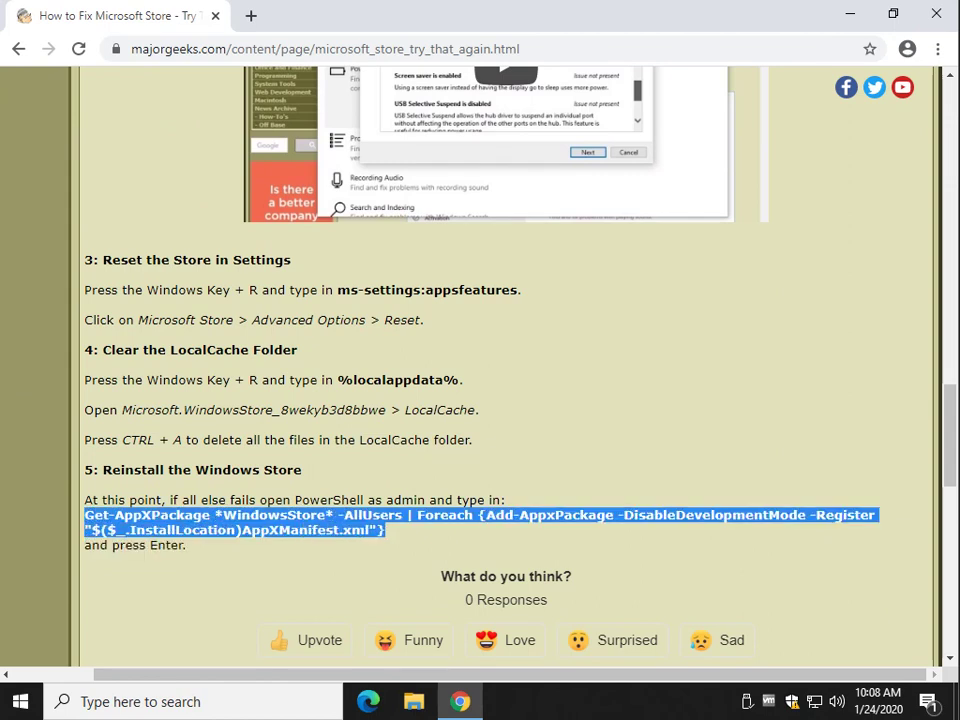
{"action": "right_click", "coordinate": [373, 530]}
{"action": "left_click", "coordinate": [405, 540]}
- Open Windows PowerShell (Admin) from the Win+X menu and approve the UAC prompt
{"action": "key", "text": "super+x"}
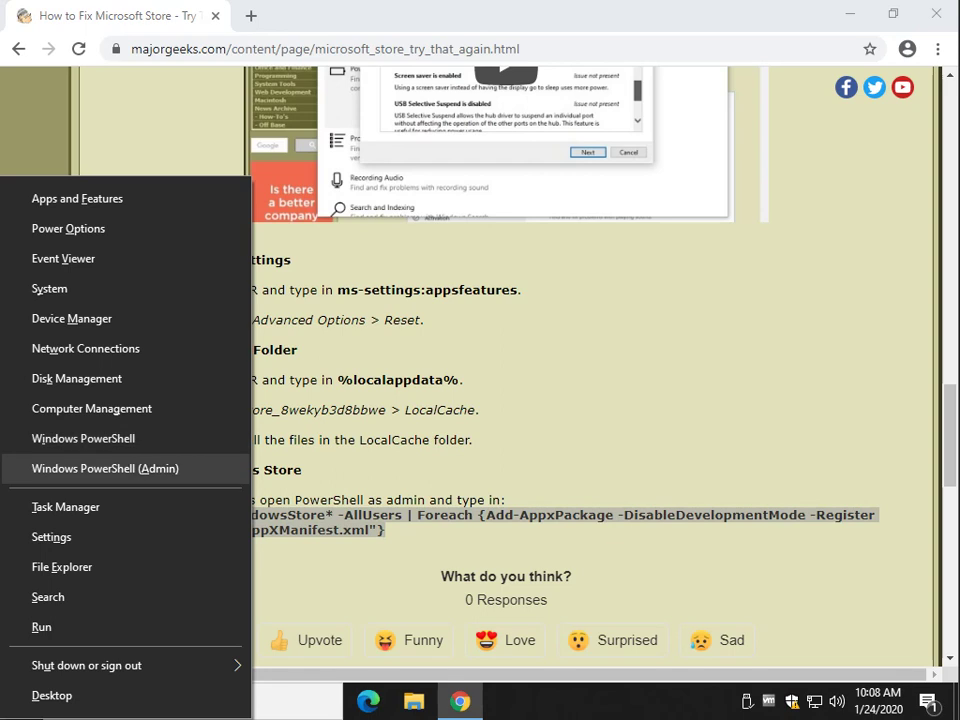
{"action": "key", "text": "Return"}
{"action": "key", "text": "Left"}
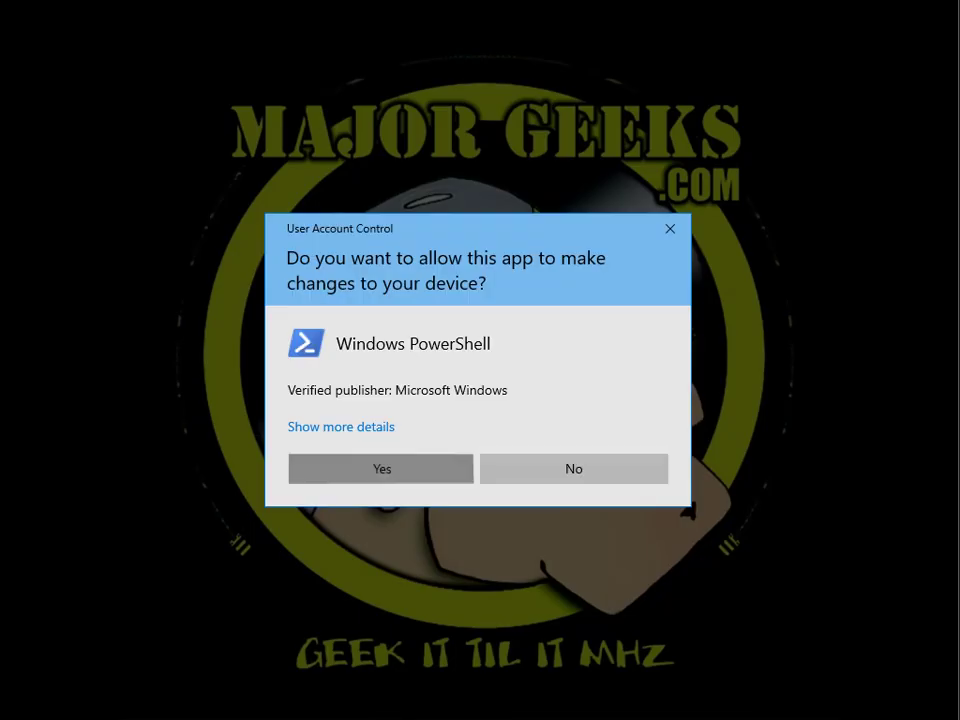
{"action": "key", "text": "Return"}
- Paste and run the Store re-register command, which fails with a 'Cannot find path' AppXManifest.xml error
{"action": "key", "text": "alt+Tab"}
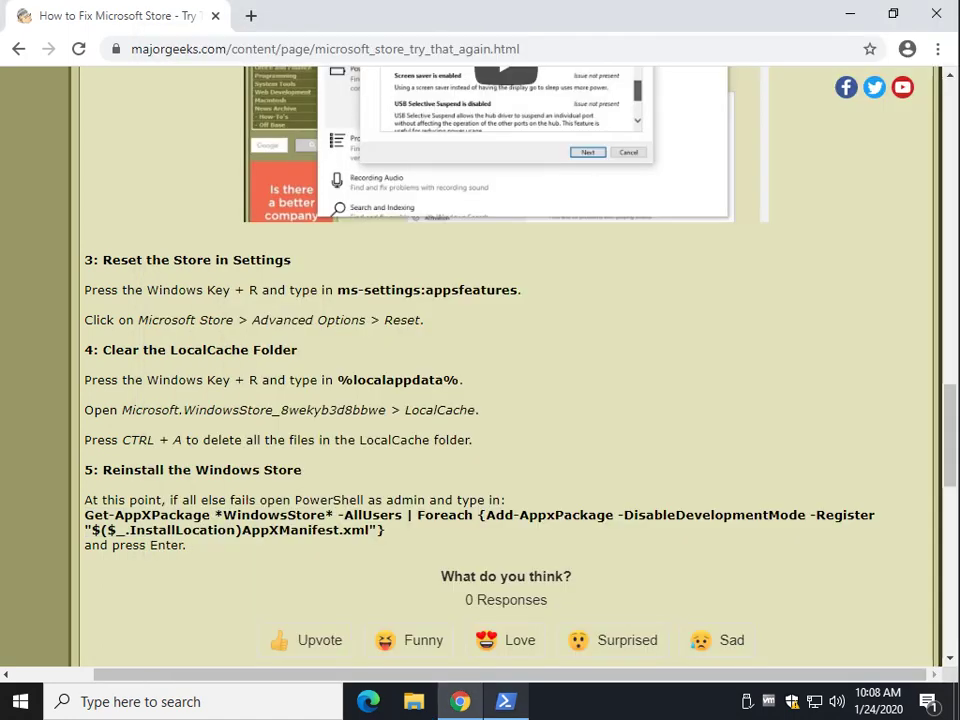
{"action": "key", "text": "alt+Tab"}
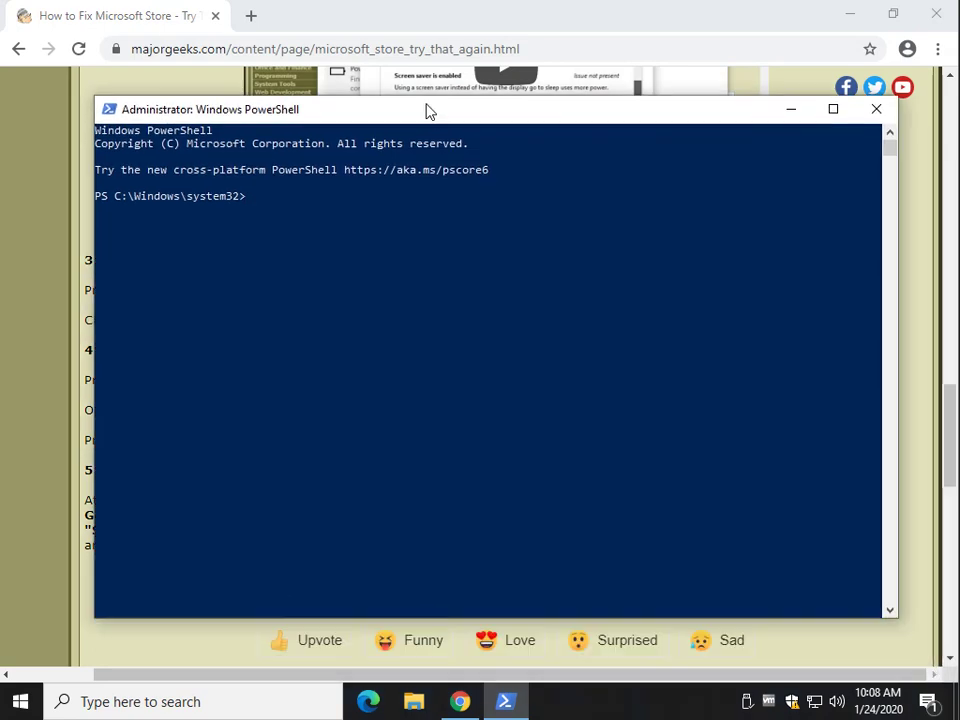
{"action": "left_click_drag", "start_coordinate": [426, 111], "coordinate": [414, 86]}
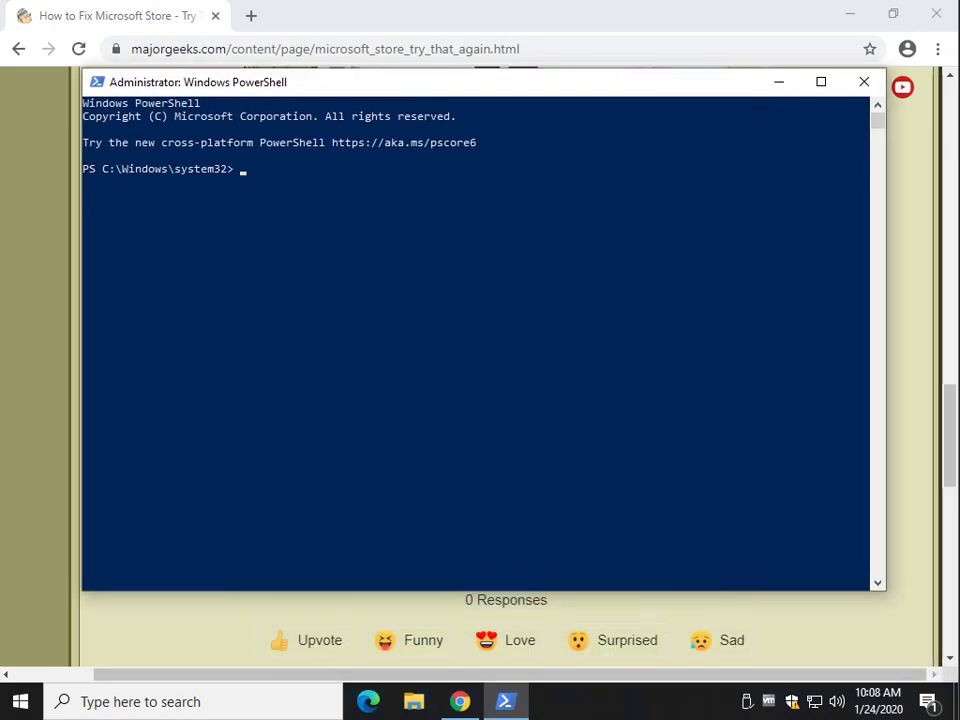
{"action": "key", "text": "ctrl+v"}
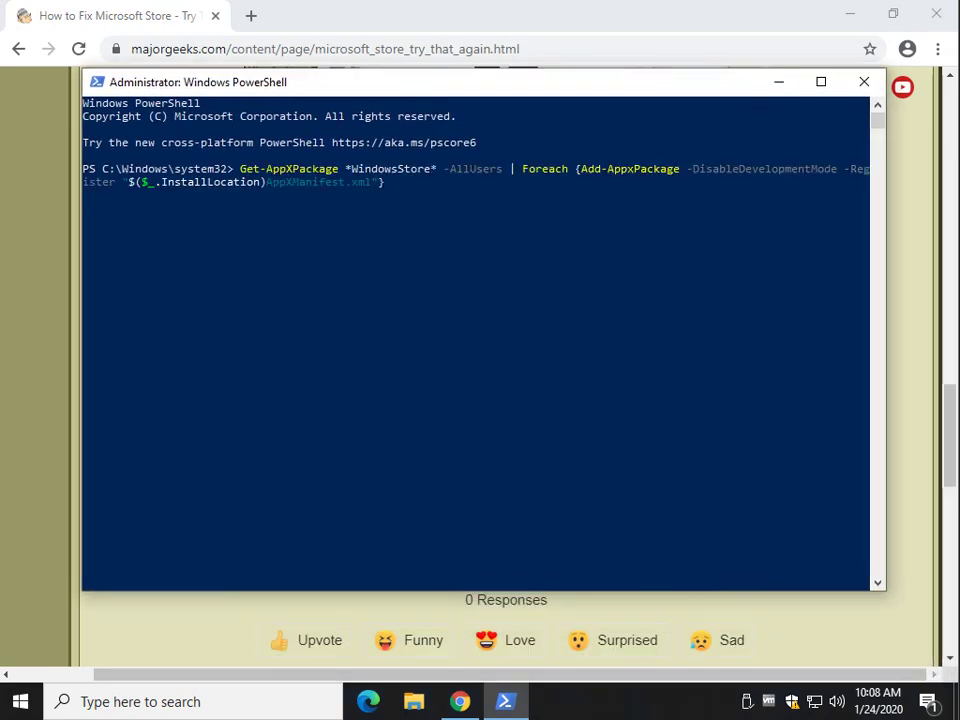
{"action": "key", "text": "Return"}
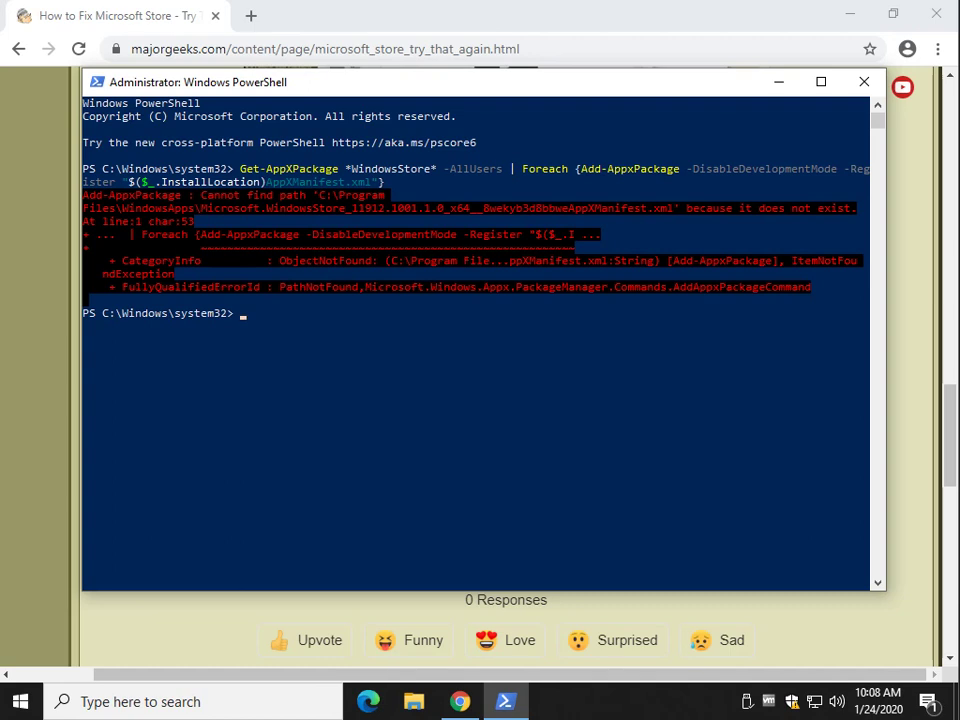
- Close the admin PowerShell window and return to the article's section 1, Clear the Store Cache
{"action": "left_click", "coordinate": [864, 81]}
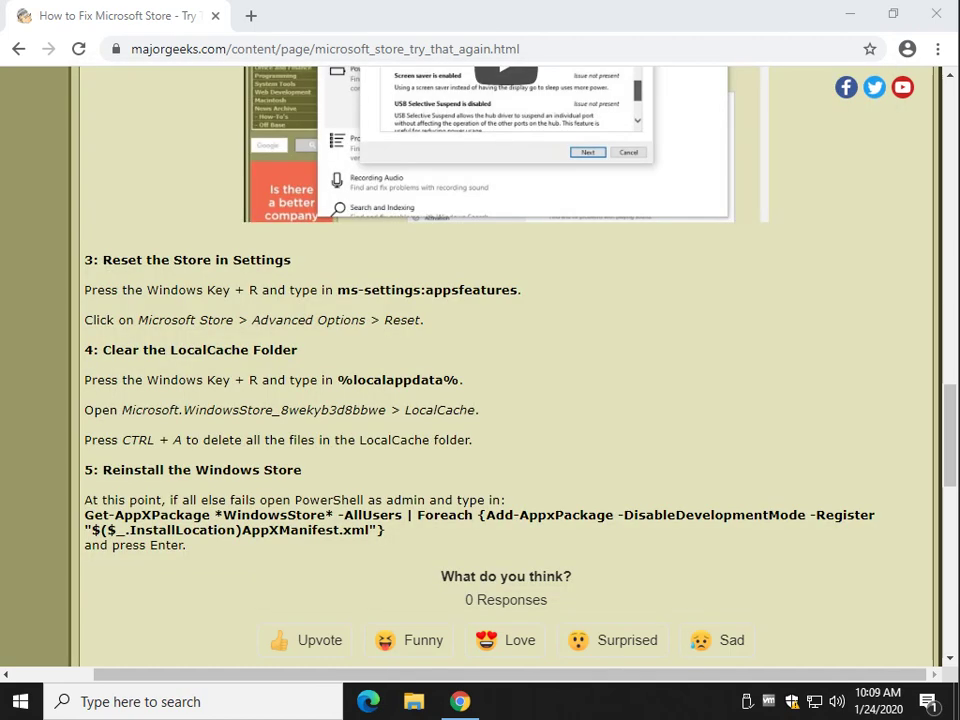
{"action": "scroll", "coordinate": [500, 400], "scroll_direction": "up", "scroll_amount": 15}
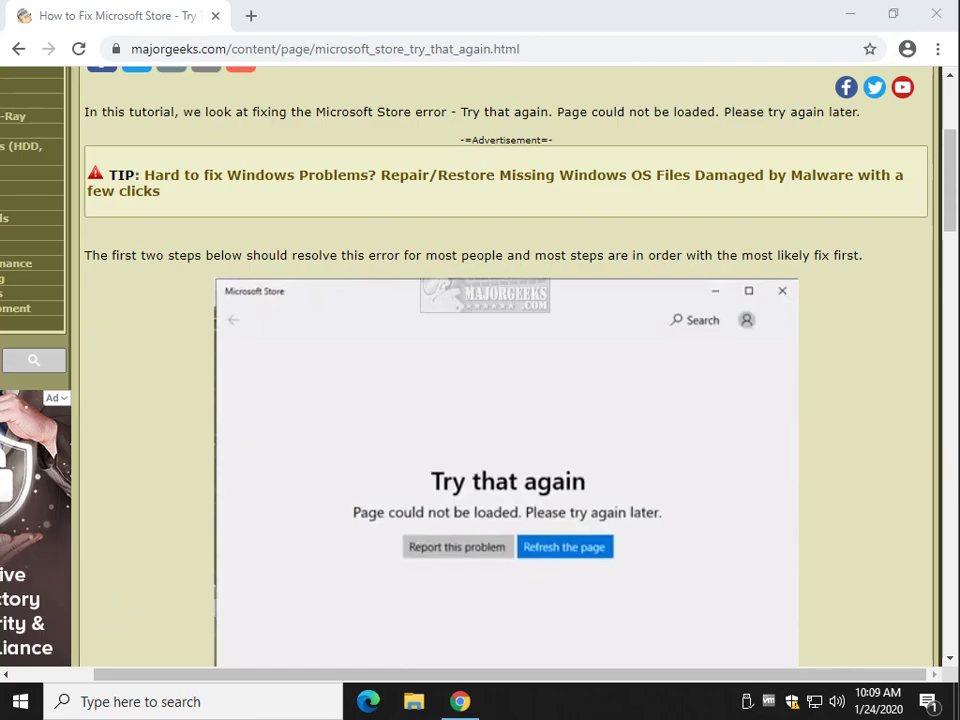
{"action": "scroll", "coordinate": [480, 400], "scroll_direction": "up", "scroll_amount": 1}
{"action": "scroll", "coordinate": [480, 400], "scroll_direction": "down", "scroll_amount": 7}
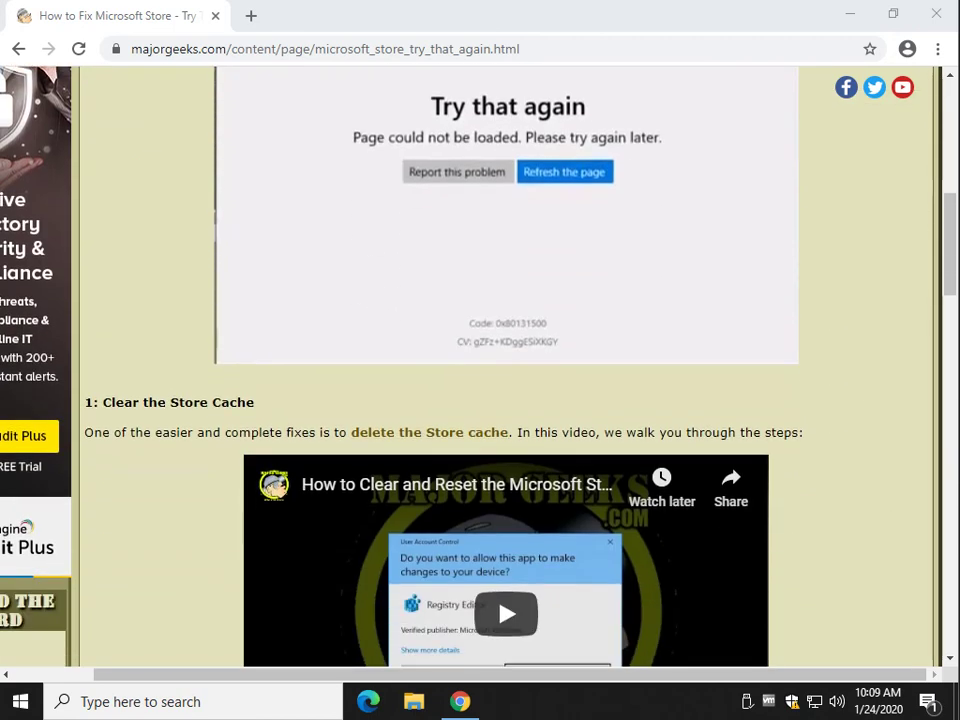
{"action": "scroll", "coordinate": [480, 400], "scroll_direction": "down", "scroll_amount": 1}
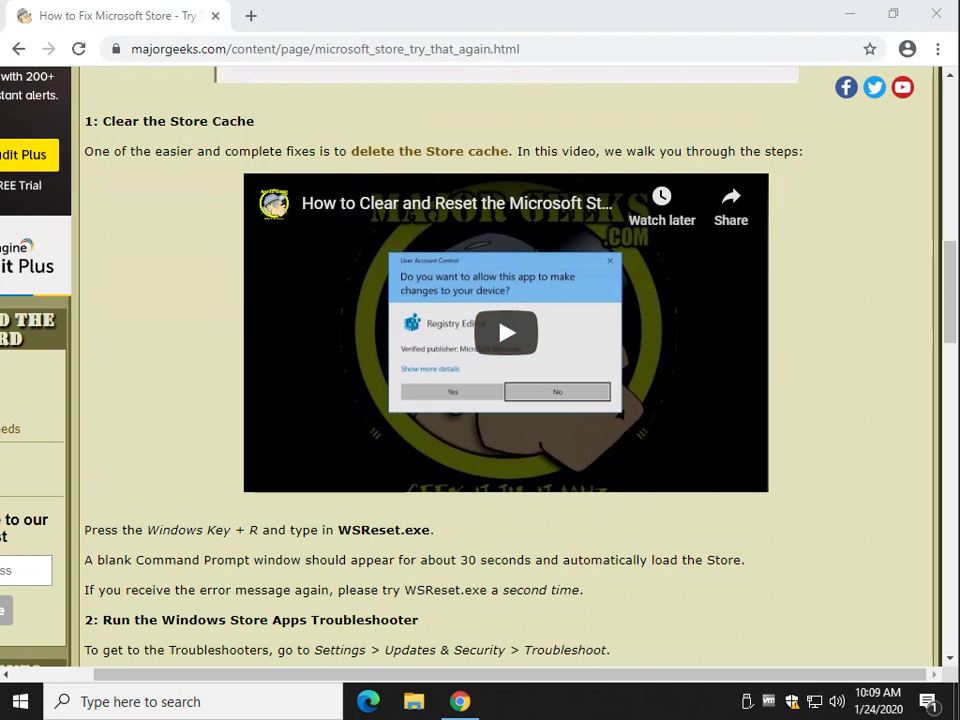
{"action": "scroll", "coordinate": [374, 385], "scroll_direction": "up", "scroll_amount": 1}
{"action": "scroll", "coordinate": [374, 385], "scroll_direction": "down", "scroll_amount": 4}
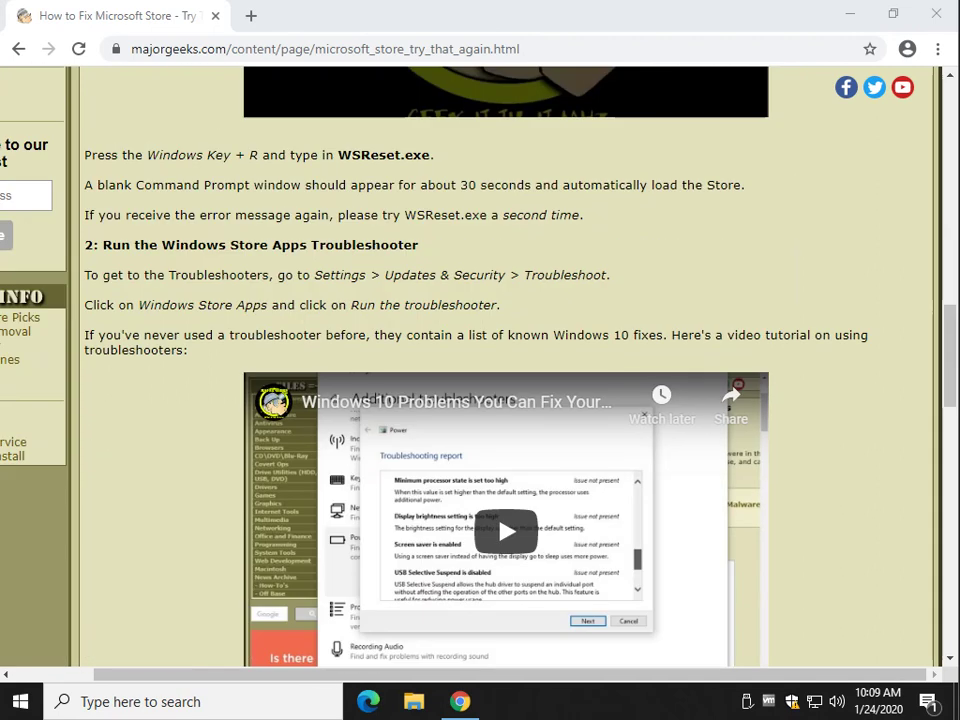
{"action": "scroll", "coordinate": [374, 385], "scroll_direction": "down", "scroll_amount": 2}
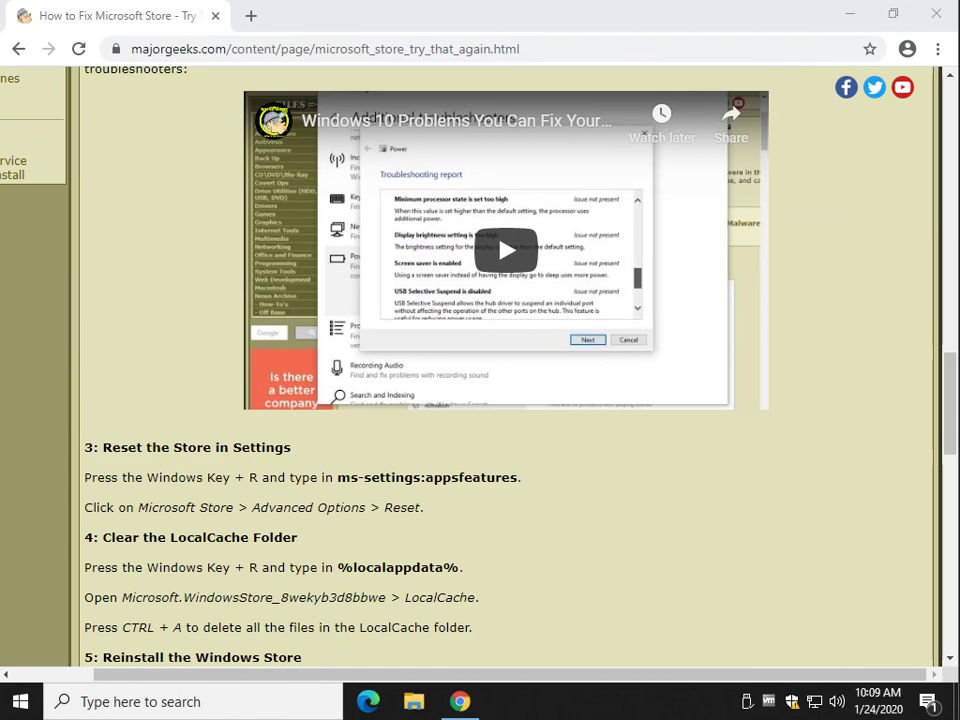
{"action": "scroll", "coordinate": [374, 174], "scroll_direction": "up", "scroll_amount": 5}
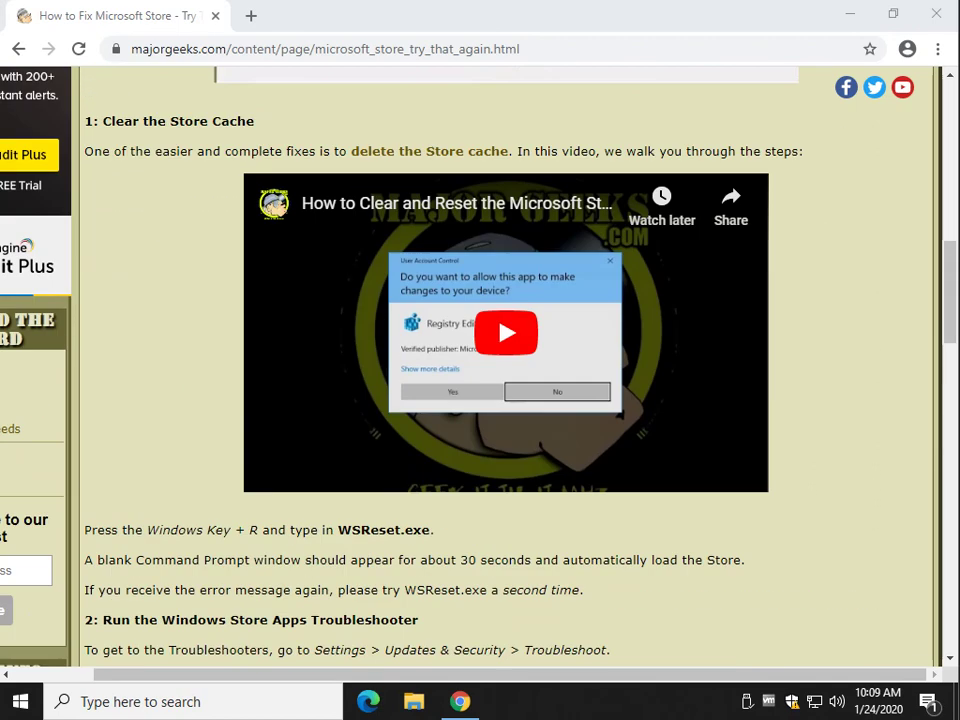